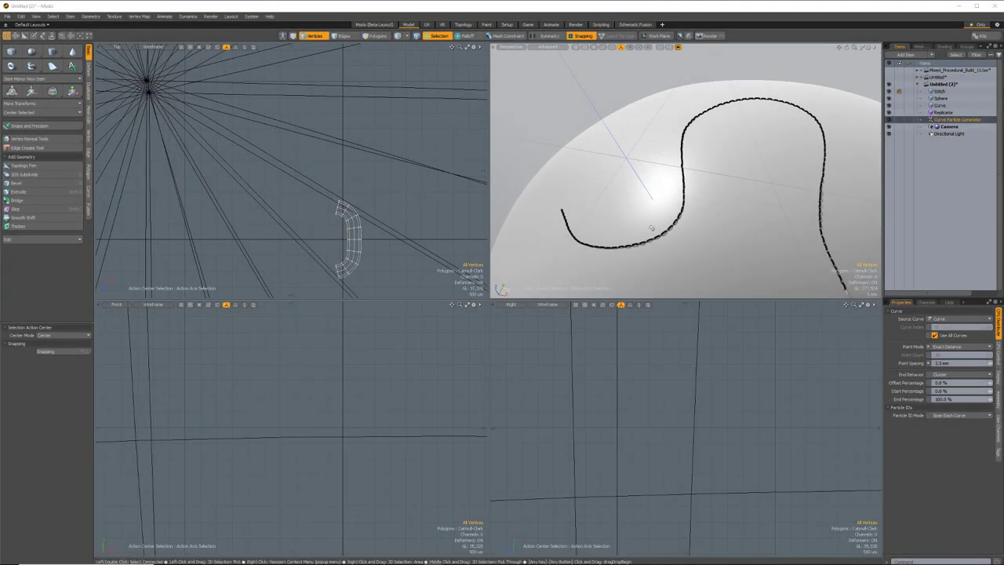
# Delete the existing curve geometry from the Curve mesh layer.
pyautogui.keyDown('alt'); pyautogui.moveTo(651, 228); pyautogui.dragTo(698, 196); pyautogui.keyUp('alt')
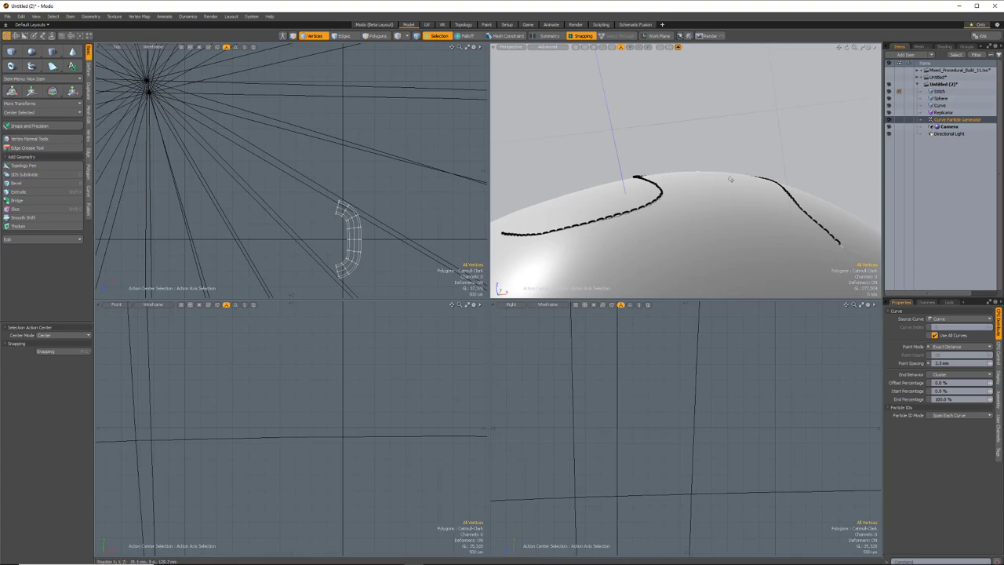
pyautogui.press('alt')
pyautogui.keyDown('alt'); pyautogui.moveTo(705, 195); pyautogui.dragTo(779, 104); pyautogui.keyUp('alt')
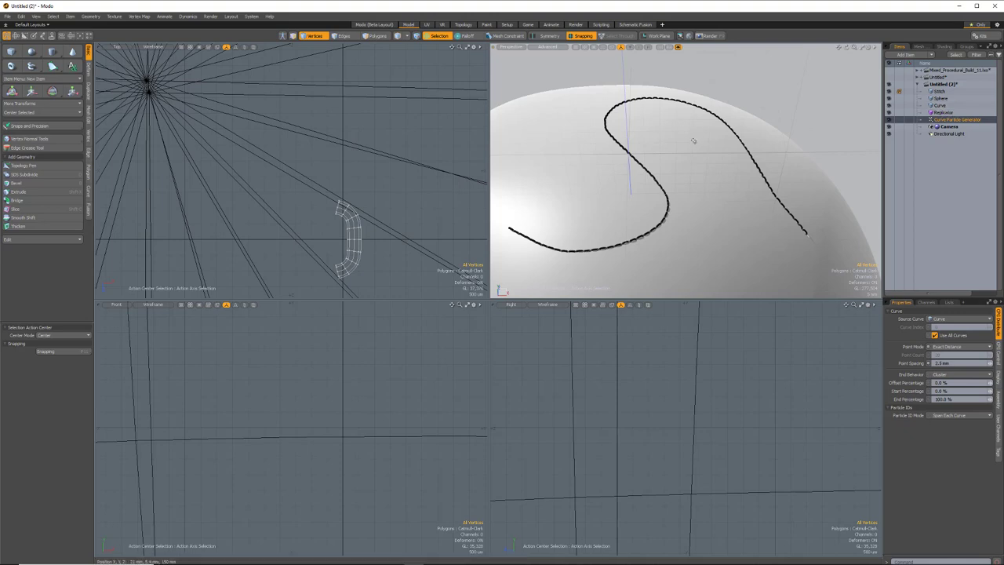
pyautogui.keyDown('alt'); pyautogui.moveTo(692, 141); pyautogui.dragTo(718, 172); pyautogui.keyUp('alt')
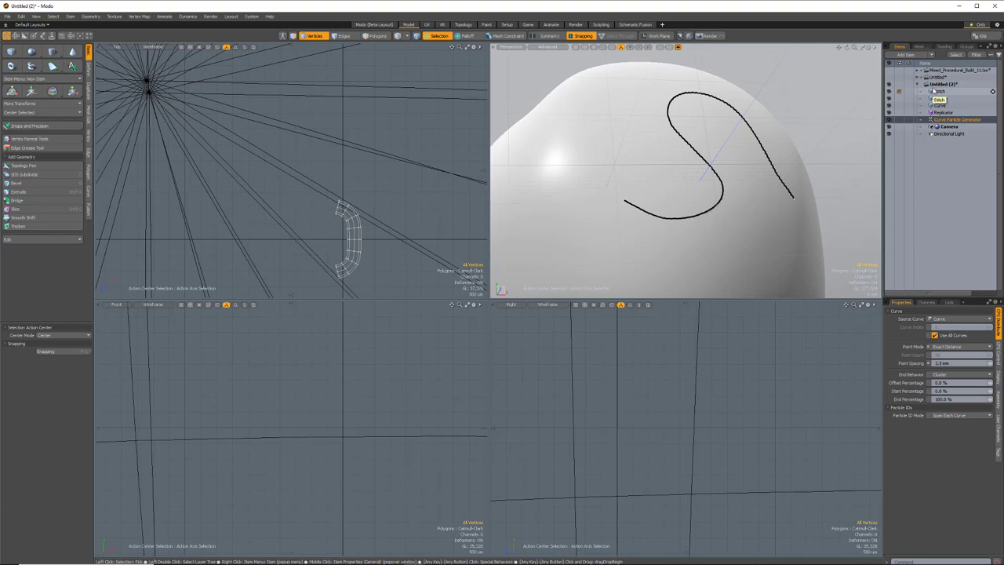
pyautogui.keyDown('alt'); pyautogui.keyDown('shift'); pyautogui.moveTo(735, 206); pyautogui.dragTo(725, 209); pyautogui.keyUp('shift'); pyautogui.keyUp('alt')
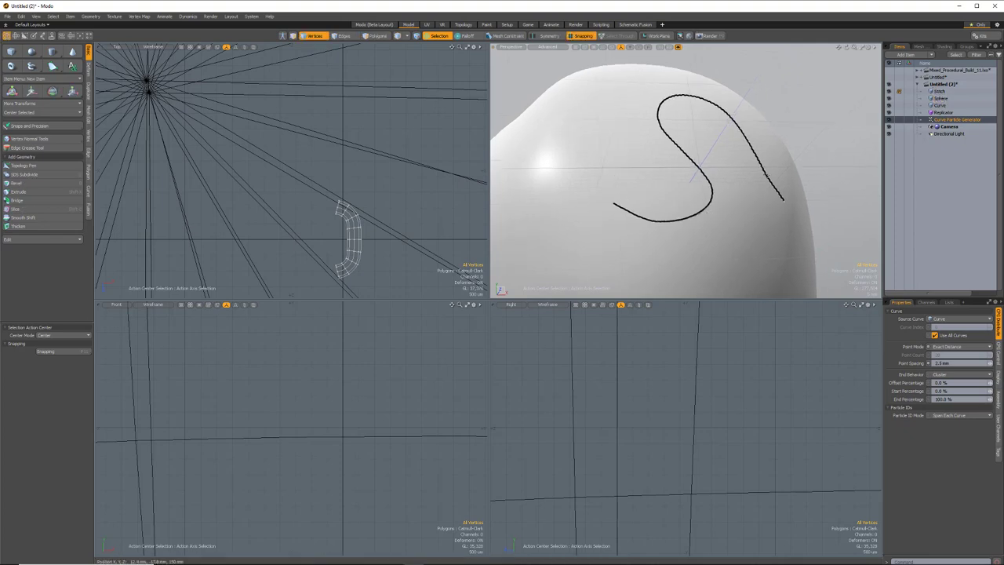
pyautogui.click(940, 105)
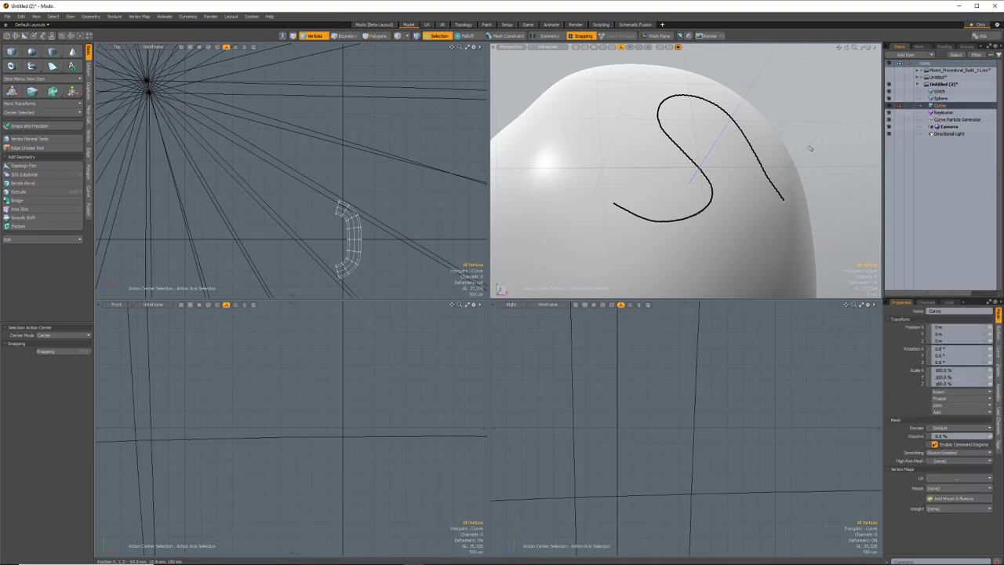
pyautogui.press('Delete')
pyautogui.keyDown('alt'); pyautogui.moveTo(750, 161); pyautogui.dragTo(722, 192); pyautogui.keyUp('alt')
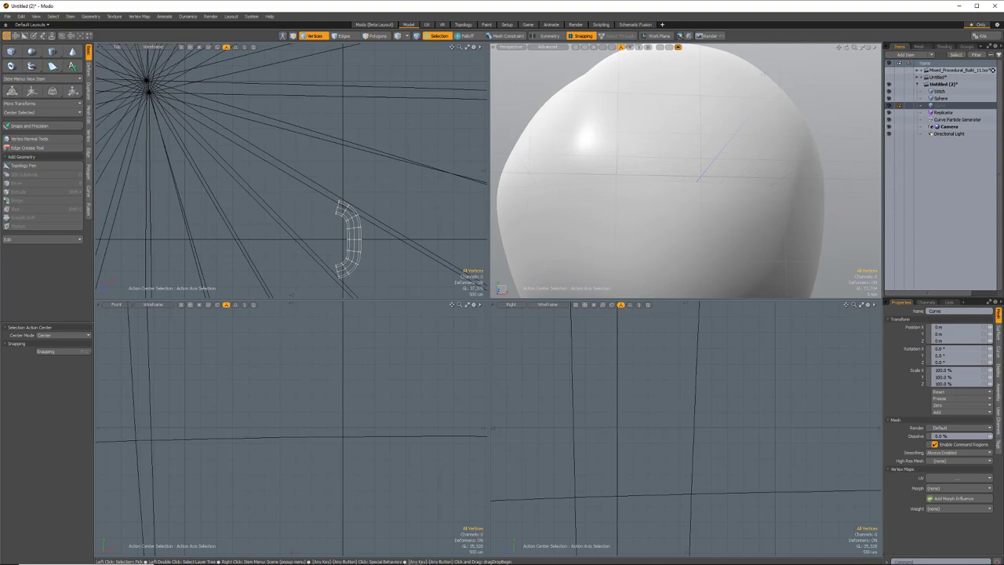
# Delete the Curve Particle Generator item from the scene.
pyautogui.click(945, 112)
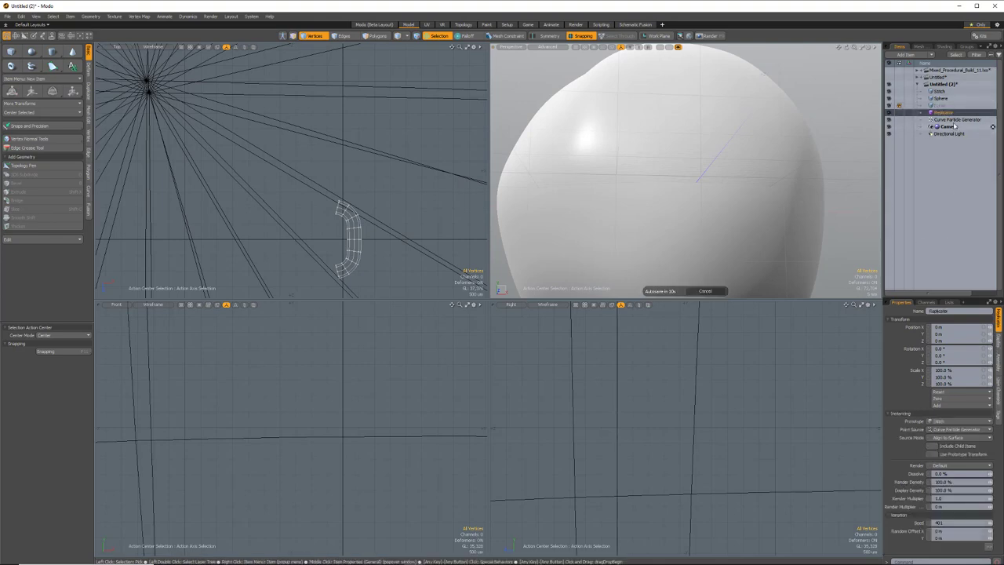
pyautogui.click(993, 121)
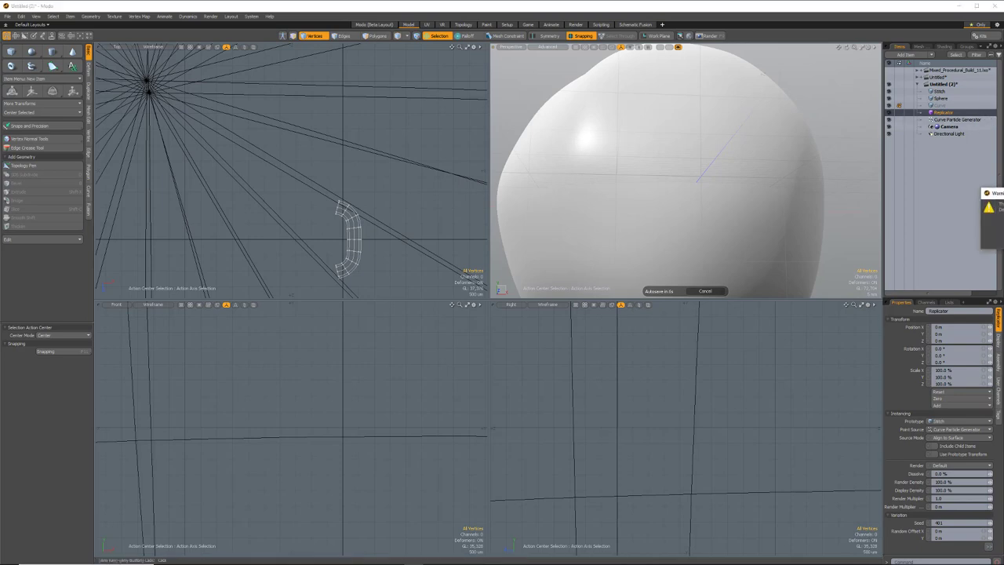
pyautogui.press('Return')
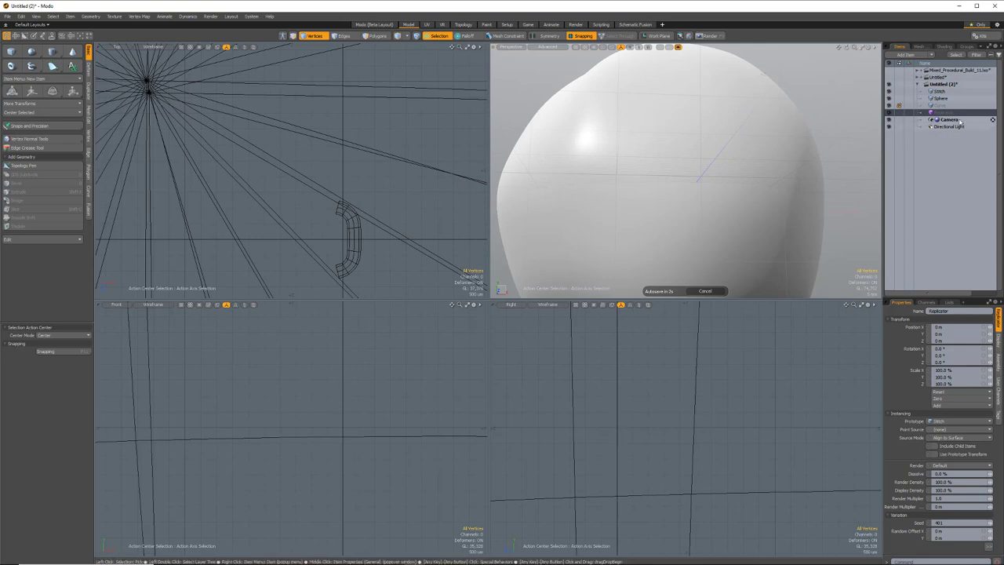
# Add a new Curve Particle Generator from the particle point cloud items.
pyautogui.keyDown('alt'); pyautogui.moveTo(799, 122); pyautogui.dragTo(722, 164); pyautogui.keyUp('alt')
pyautogui.keyDown('alt'); pyautogui.scroll(-2, 722, 164); pyautogui.keyUp('alt')
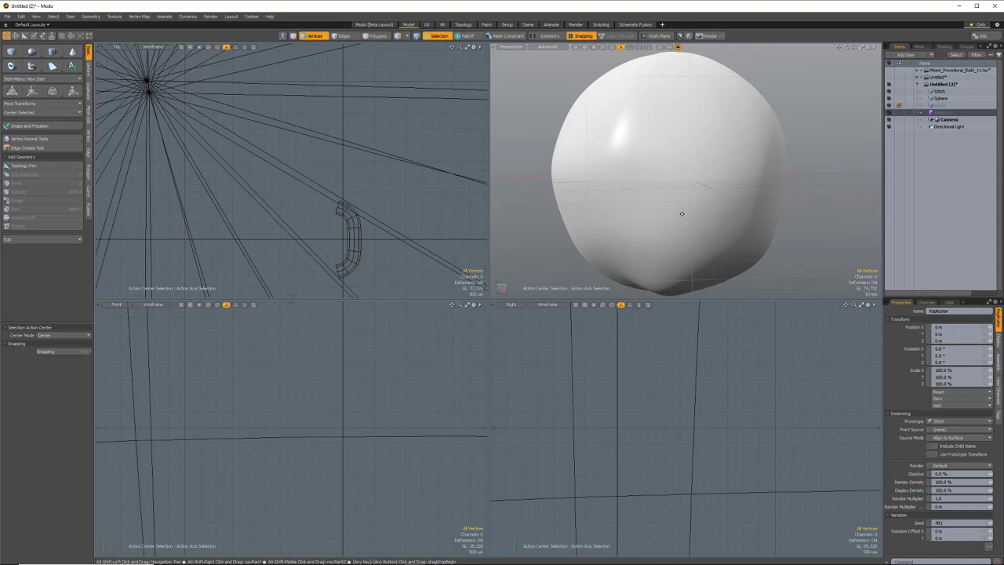
pyautogui.click(935, 54)
pyautogui.moveTo(932, 134)
pyautogui.moveTo(982, 134)
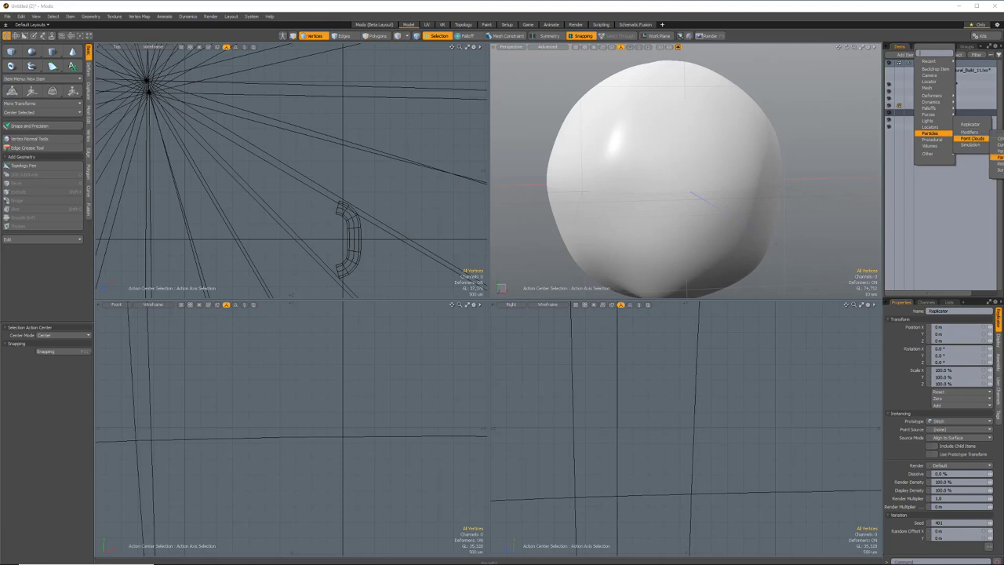
pyautogui.click(999, 157)
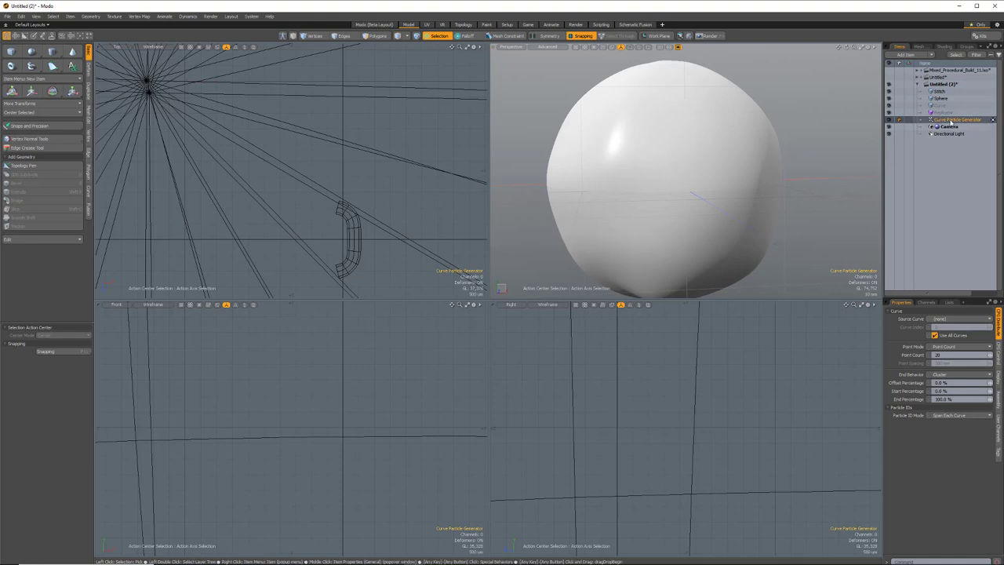
# Set the generator's source curve to Curve, with Exact Distance point mode and a point spacing of 2.3 mm.
pyautogui.click(942, 320)
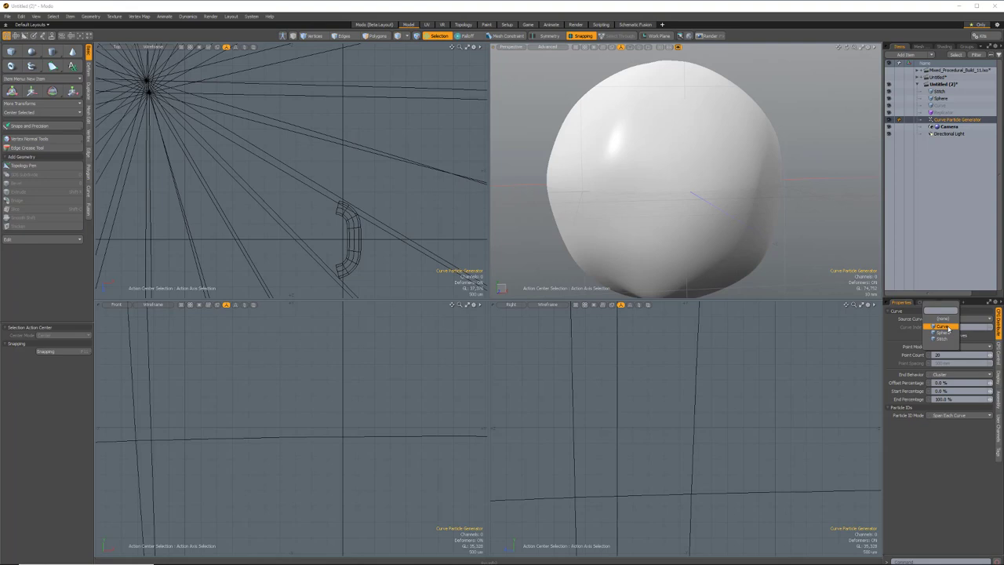
pyautogui.click(948, 328)
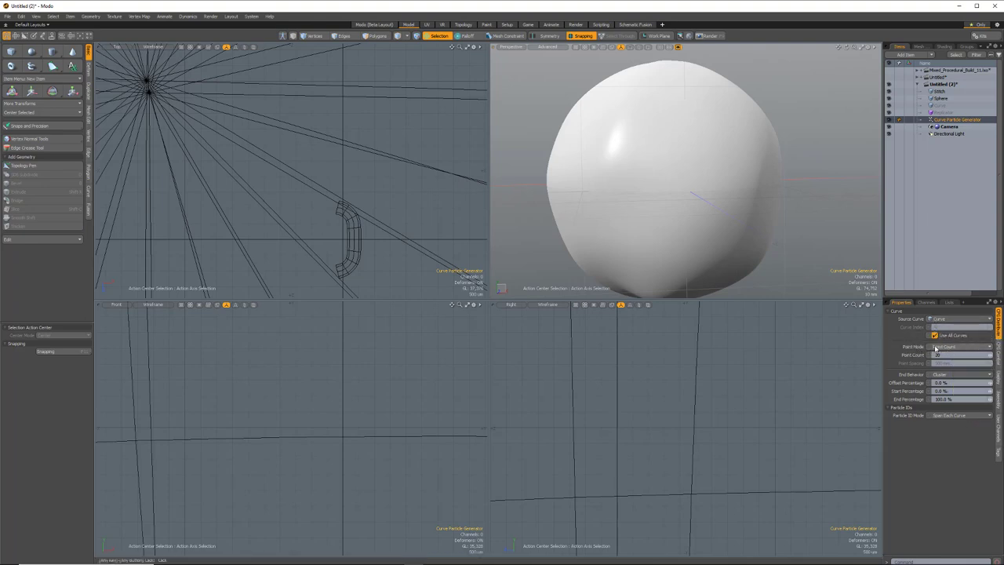
pyautogui.click(958, 347)
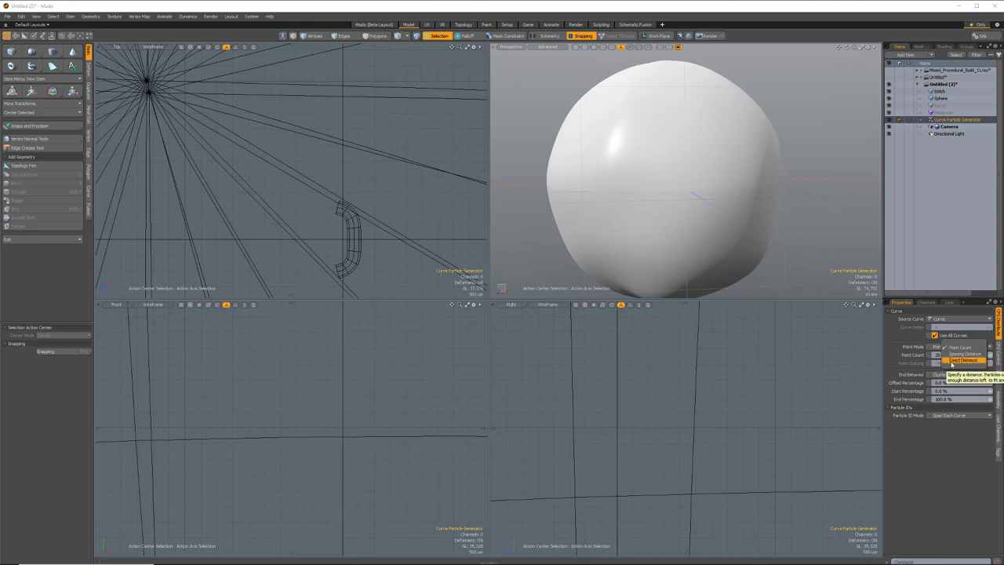
pyautogui.click(953, 360)
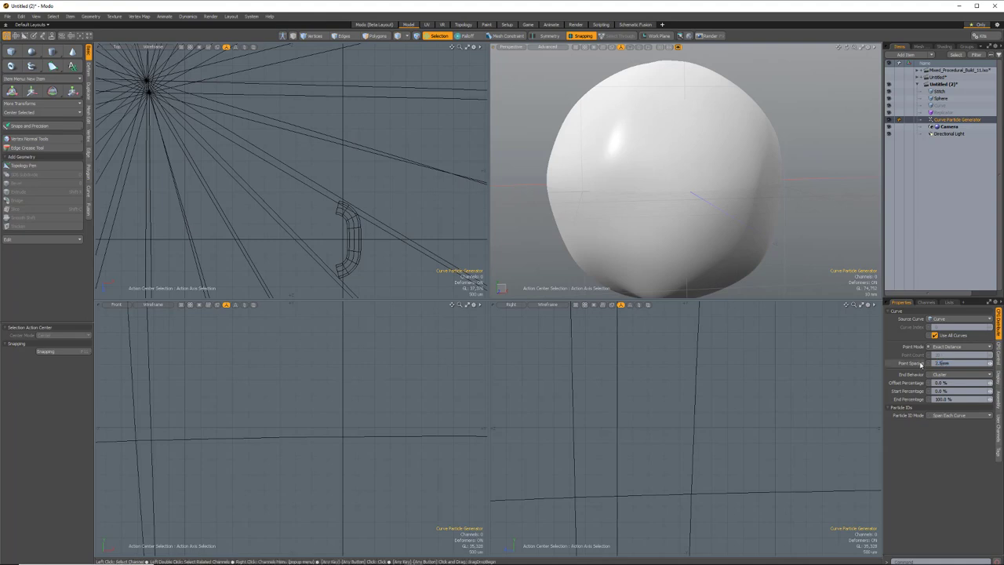
pyautogui.press('Tab')
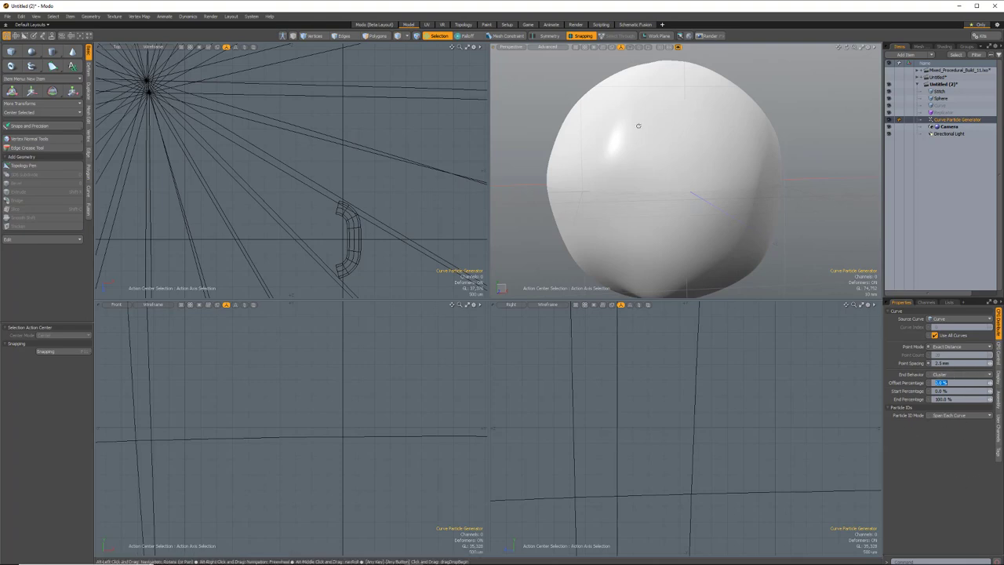
# Set the Replicator's prototype to Stitch and its point source to Curve Particle Generator.
pyautogui.keyDown('alt'); pyautogui.moveTo(659, 149); pyautogui.dragTo(671, 178); pyautogui.keyUp('alt')
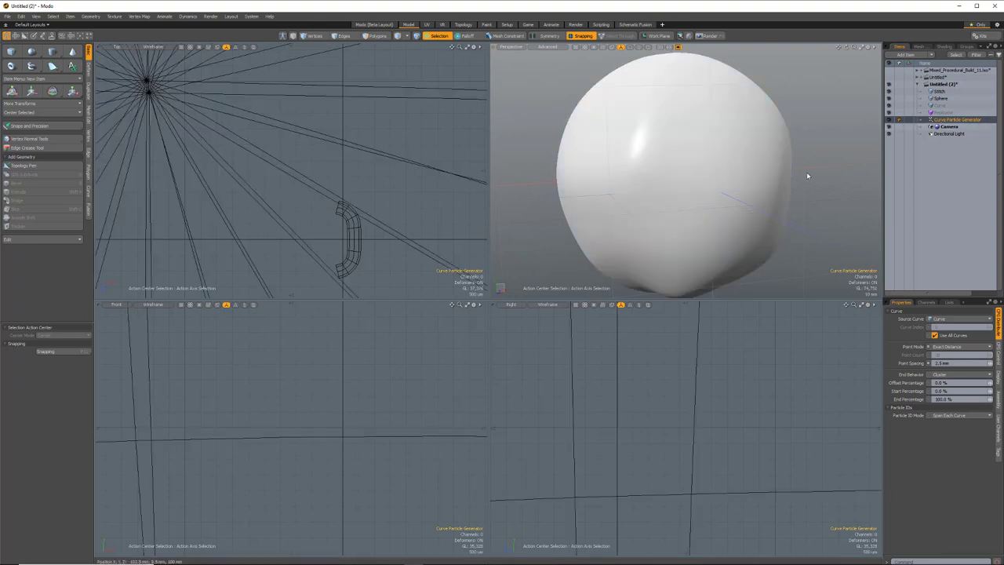
pyautogui.click(948, 113)
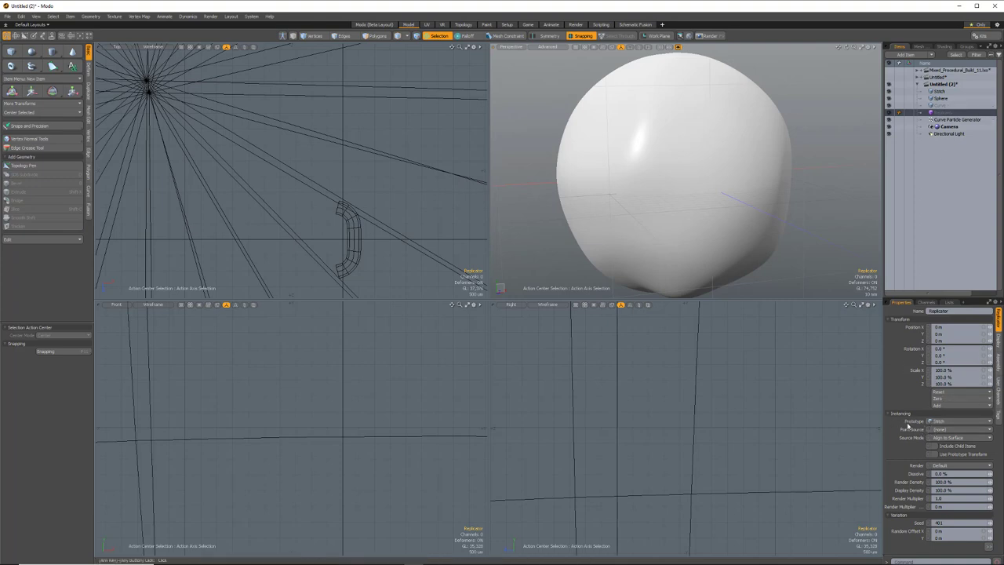
pyautogui.click(934, 422)
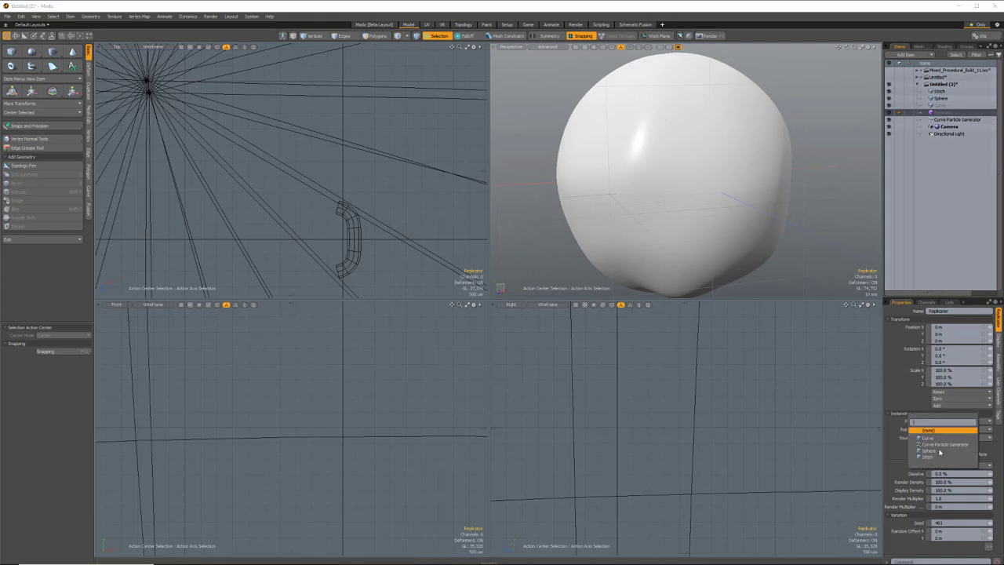
pyautogui.click(930, 456)
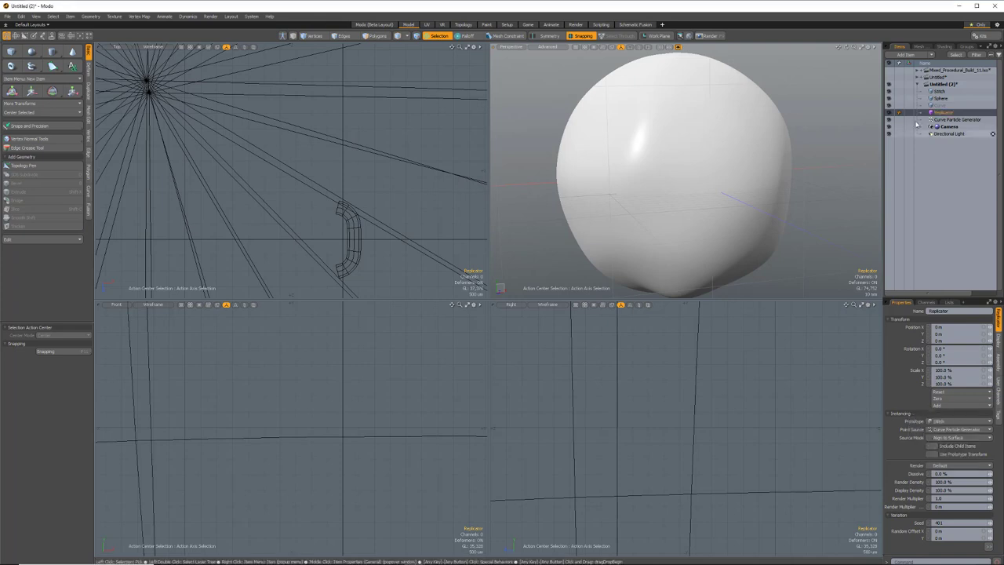
# Switch to the Topology layout and activate Topology Sketch in Curve mode on the Curve layer.
pyautogui.click(462, 24)
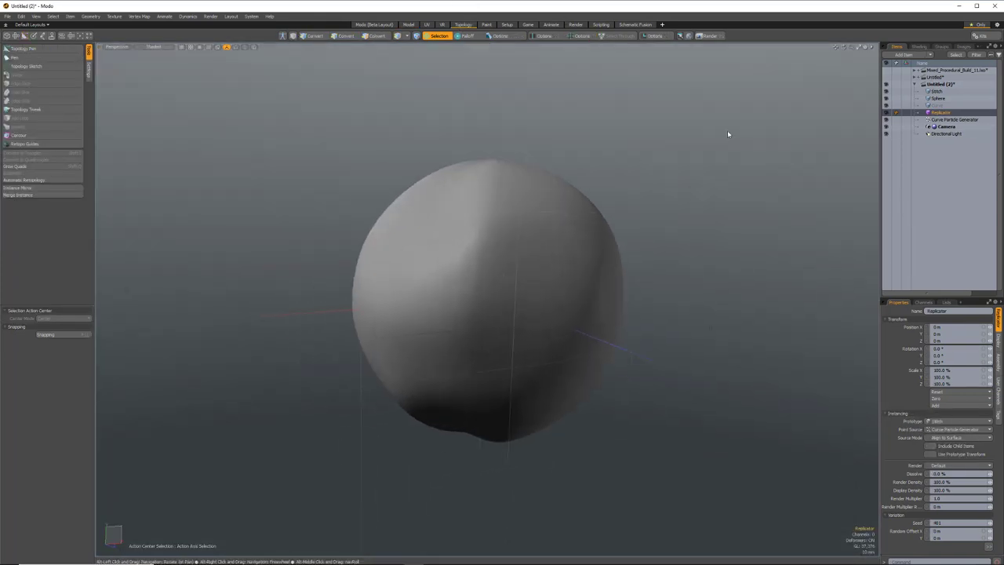
pyautogui.click(944, 106)
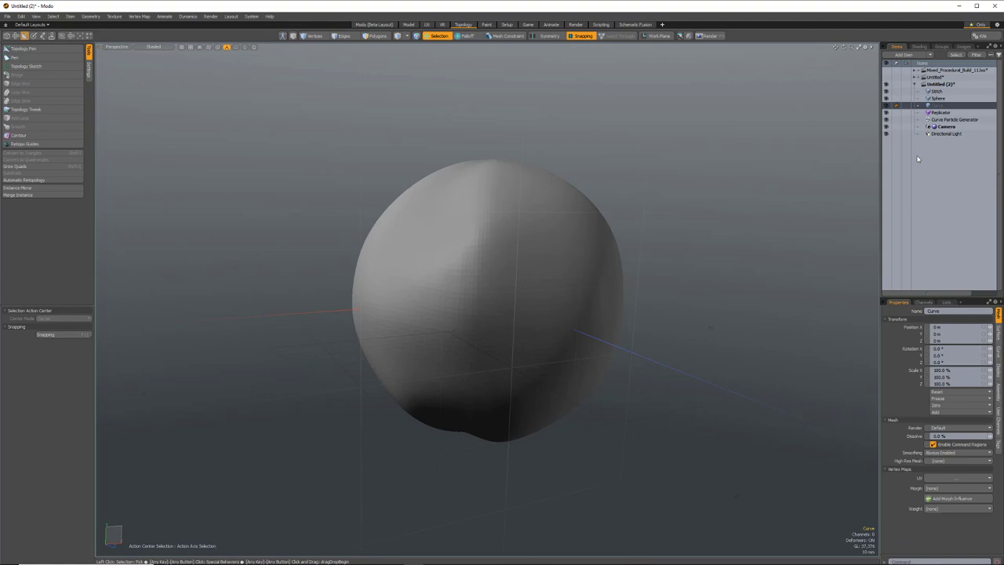
pyautogui.click(25, 66)
pyautogui.keyDown('alt'); pyautogui.moveTo(533, 302); pyautogui.dragTo(506, 305); pyautogui.keyUp('alt')
pyautogui.scroll(2, 505, 304)
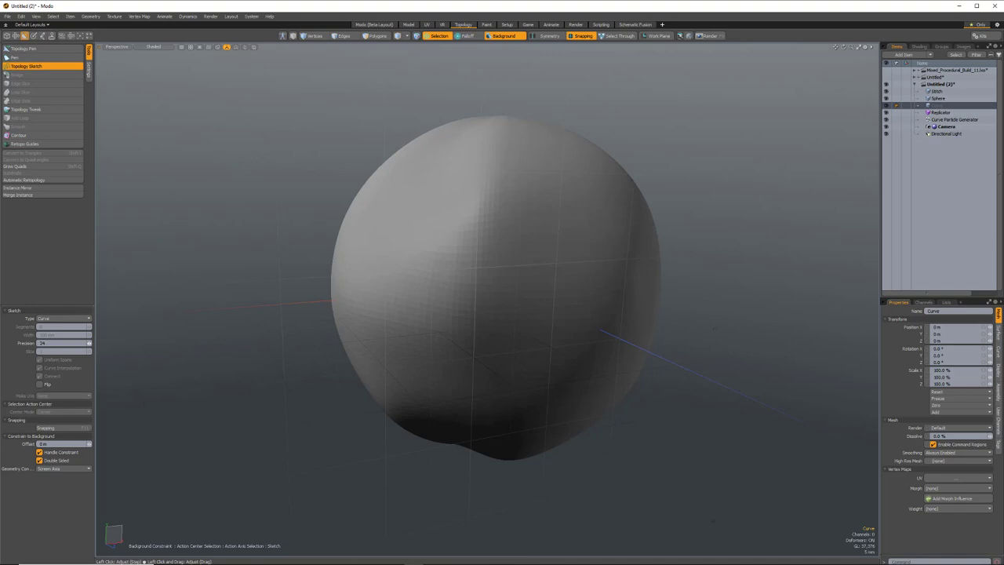
# Try sketching a winding curve across the front of the sphere, inspect it up close and undo it.
pyautogui.moveTo(408, 373)
pyautogui.mouseDown()
pyautogui.moveTo(433, 379)
pyautogui.moveTo(461, 319)
pyautogui.mouseUp()
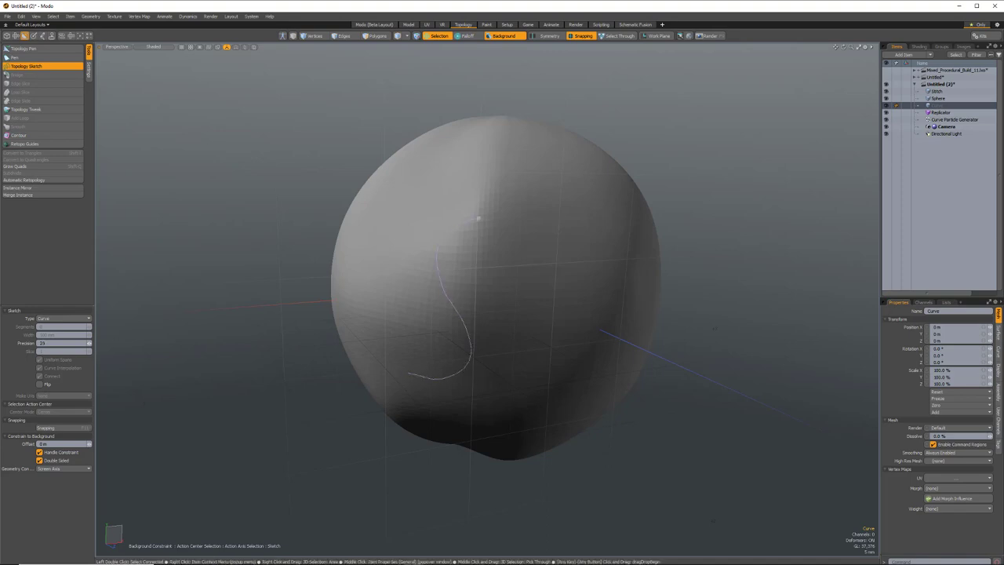
pyautogui.moveTo(478, 218)
pyautogui.mouseDown()
pyautogui.moveTo(528, 260)
pyautogui.moveTo(541, 307)
pyautogui.moveTo(567, 332)
pyautogui.moveTo(607, 295)
pyautogui.moveTo(610, 270)
pyautogui.mouseUp()
pyautogui.scroll(5, 443, 243)
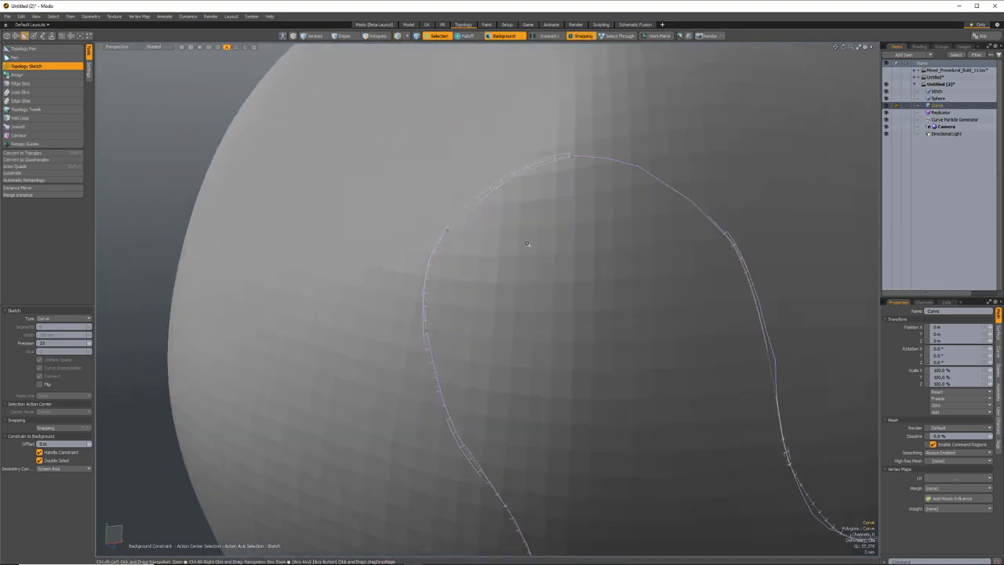
pyautogui.keyDown('alt'); pyautogui.moveTo(529, 243); pyautogui.dragTo(621, 256); pyautogui.keyUp('alt')
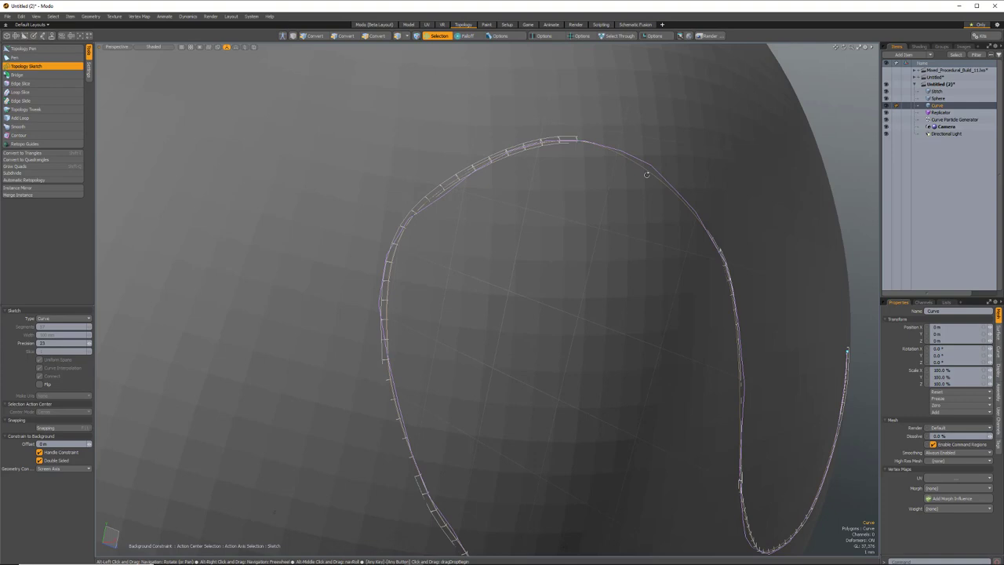
pyautogui.scroll(-10, 647, 175)
pyautogui.hotkey('ctrl', 'z')
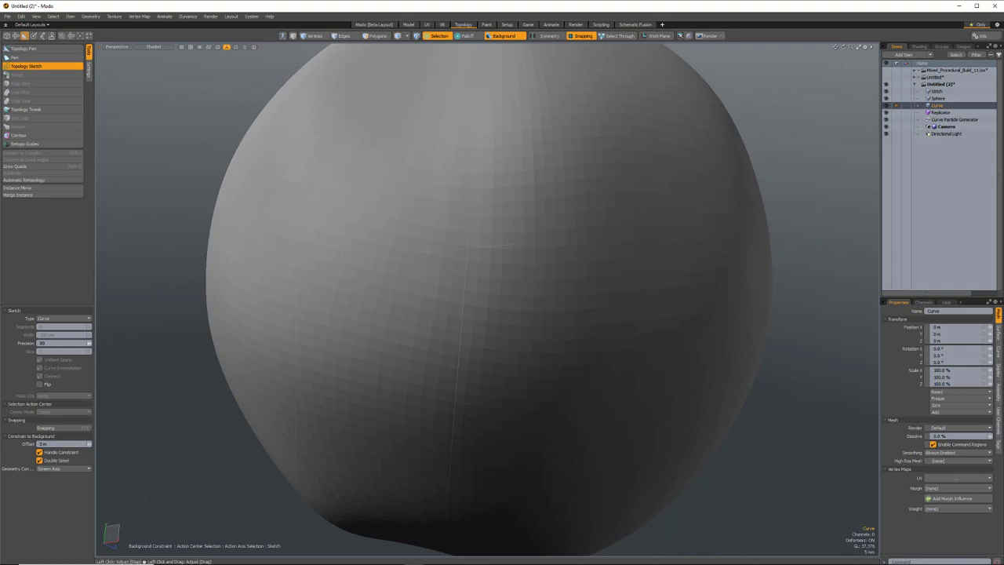
# Try sketching a wide S-shaped curve over the sphere's surface and undo the sketch.
pyautogui.scroll(-4, 415, 357)
pyautogui.keyDown('alt'); pyautogui.moveTo(416, 360); pyautogui.dragTo(395, 411); pyautogui.keyUp('alt')
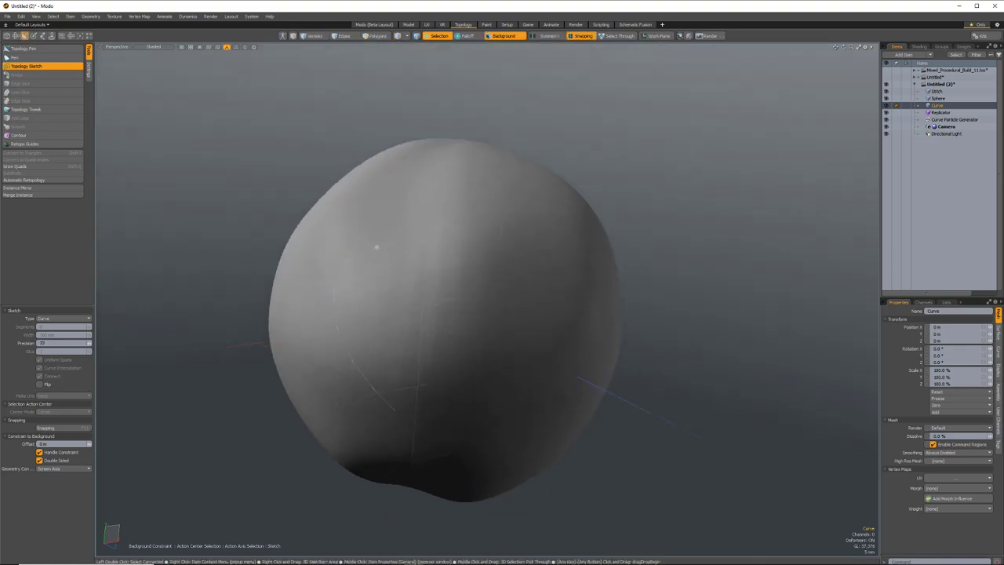
pyautogui.moveTo(477, 306)
pyautogui.mouseDown()
pyautogui.moveTo(521, 327)
pyautogui.moveTo(561, 314)
pyautogui.moveTo(568, 258)
pyautogui.mouseUp()
pyautogui.moveTo(536, 212); pyautogui.dragTo(536, 213)
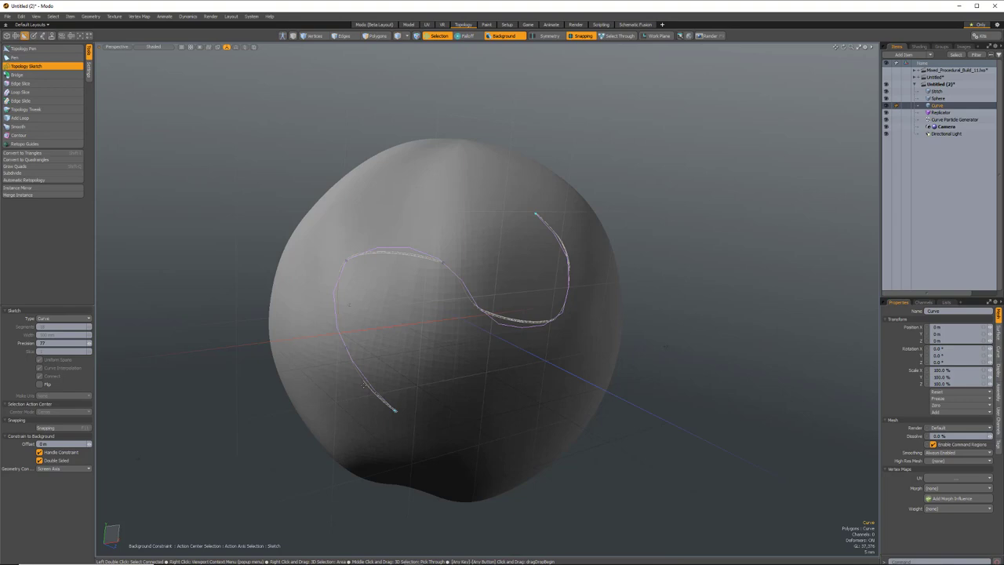
pyautogui.keyDown('alt'); pyautogui.moveTo(485, 269); pyautogui.dragTo(425, 250); pyautogui.keyUp('alt')
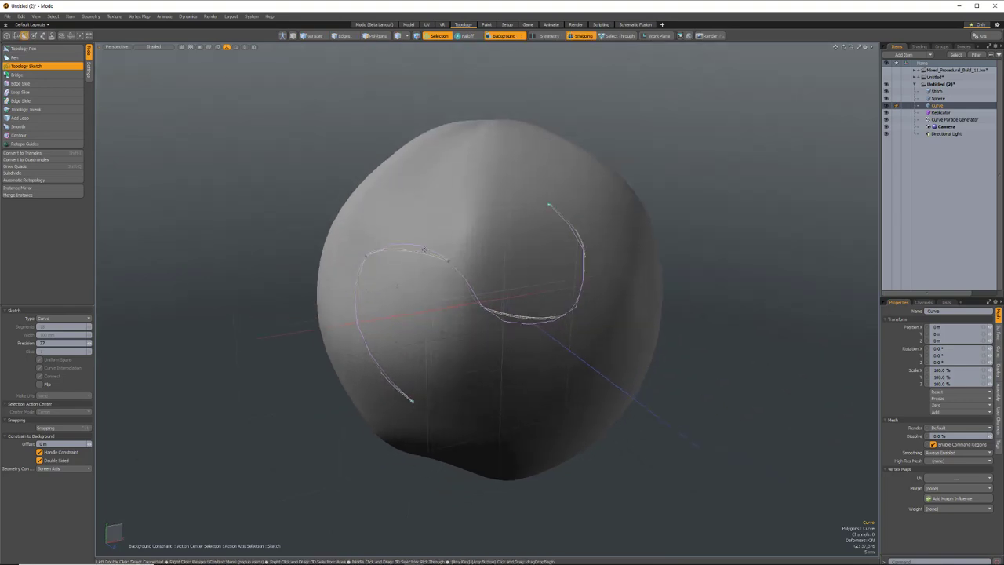
pyautogui.hotkey('ctrl', 'z')
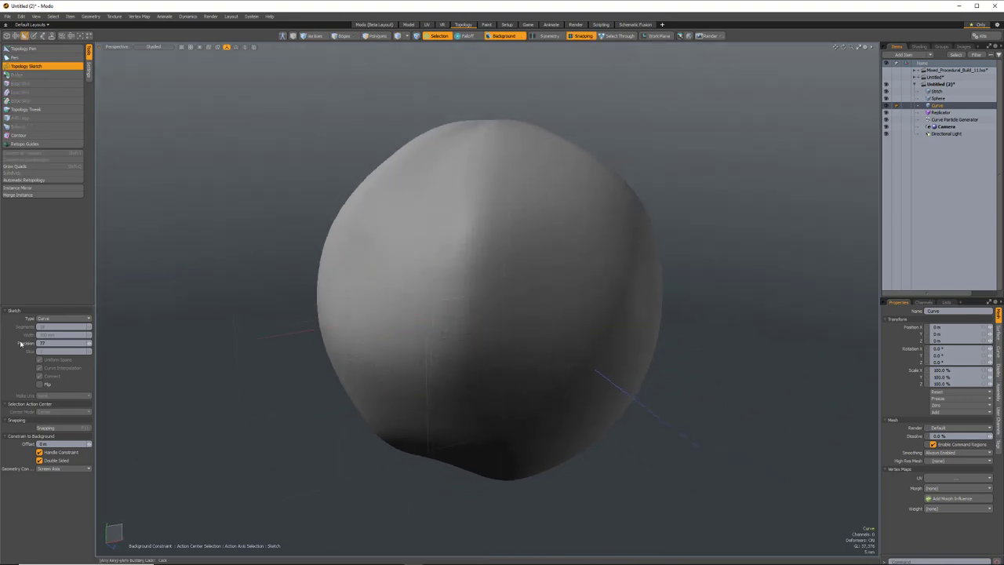
# Set the sketch precision to 50 and sketch a looping curve across the sphere's surface.
pyautogui.click(61, 342)
pyautogui.press('Tab')
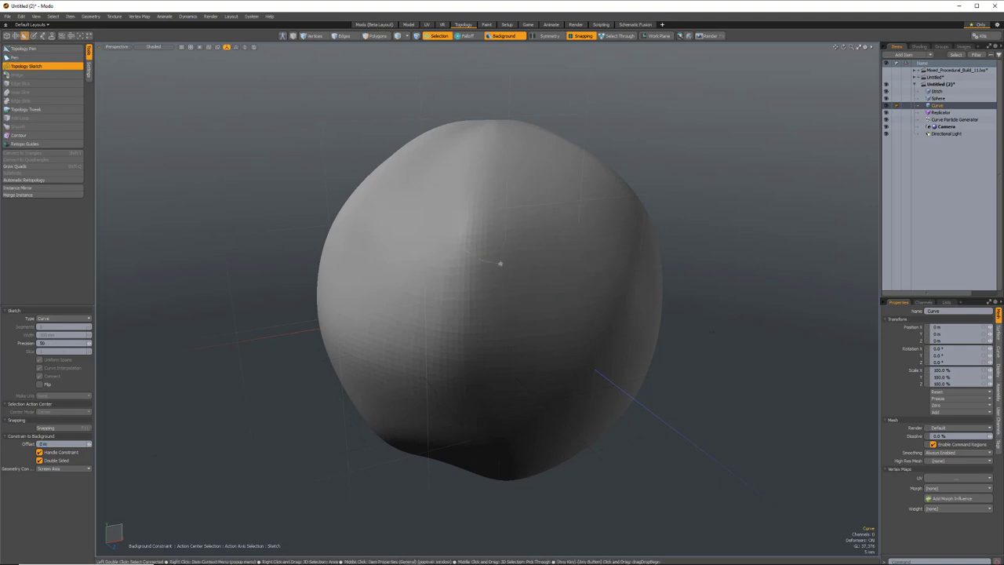
pyautogui.moveTo(500, 263)
pyautogui.mouseDown()
pyautogui.moveTo(548, 274)
pyautogui.moveTo(547, 317)
pyautogui.moveTo(456, 324)
pyautogui.mouseUp()
pyautogui.moveTo(405, 365)
pyautogui.mouseDown()
pyautogui.moveTo(446, 385)
pyautogui.moveTo(497, 370)
pyautogui.moveTo(545, 383)
pyautogui.mouseUp()
pyautogui.keyDown('alt'); pyautogui.moveTo(541, 341); pyautogui.dragTo(457, 307); pyautogui.keyUp('alt')
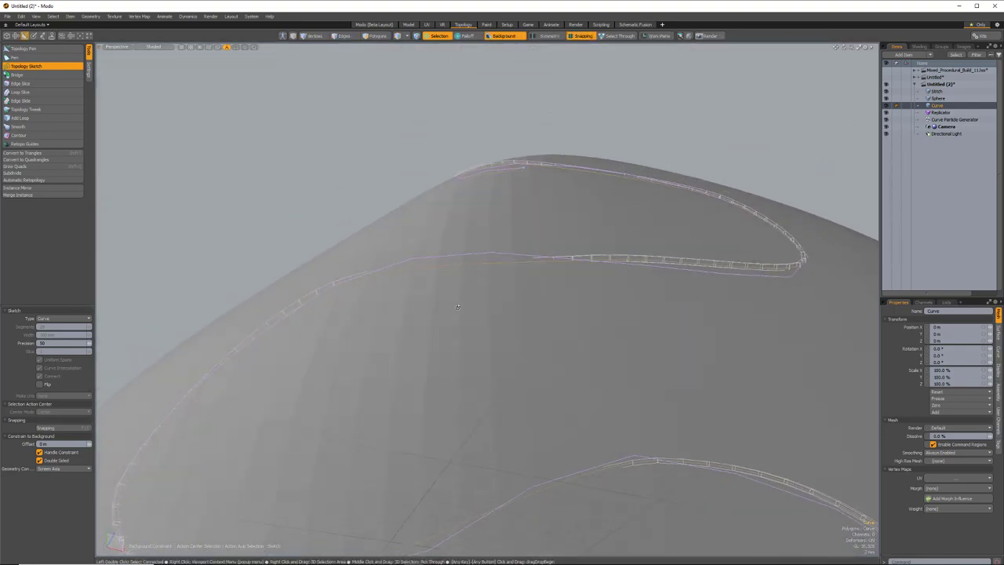
pyautogui.keyDown('alt'); pyautogui.moveTo(467, 261); pyautogui.dragTo(503, 262); pyautogui.keyUp('alt')
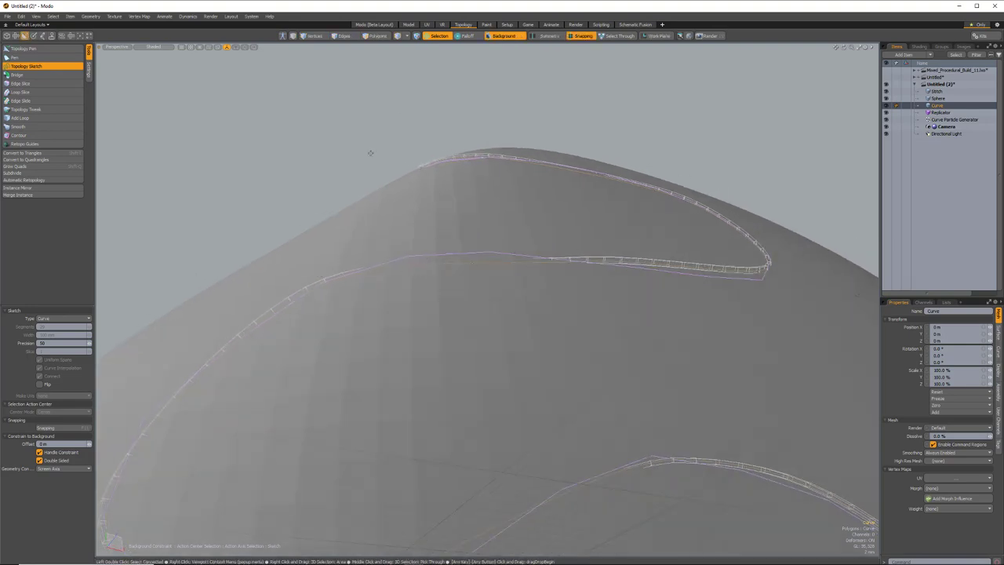
# Leave the Topology Sketch tool, return to the Model layout's four views and select the Curve item.
pyautogui.press('space')
pyautogui.click(397, 100)
pyautogui.keyDown('alt'); pyautogui.moveTo(402, 118); pyautogui.dragTo(459, 271); pyautogui.keyUp('alt')
pyautogui.click(460, 270)
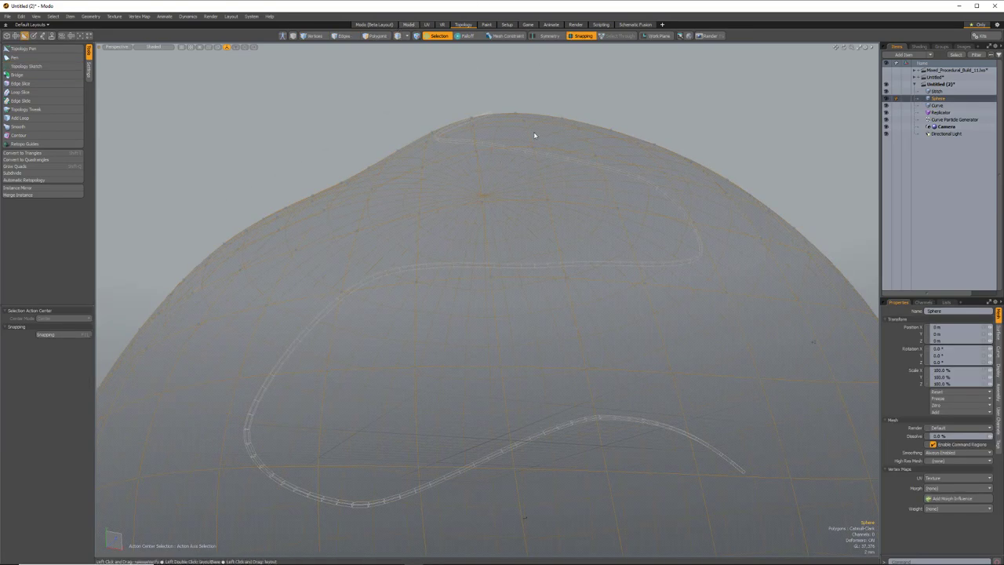
pyautogui.press('KP_0')
pyautogui.click(939, 107)
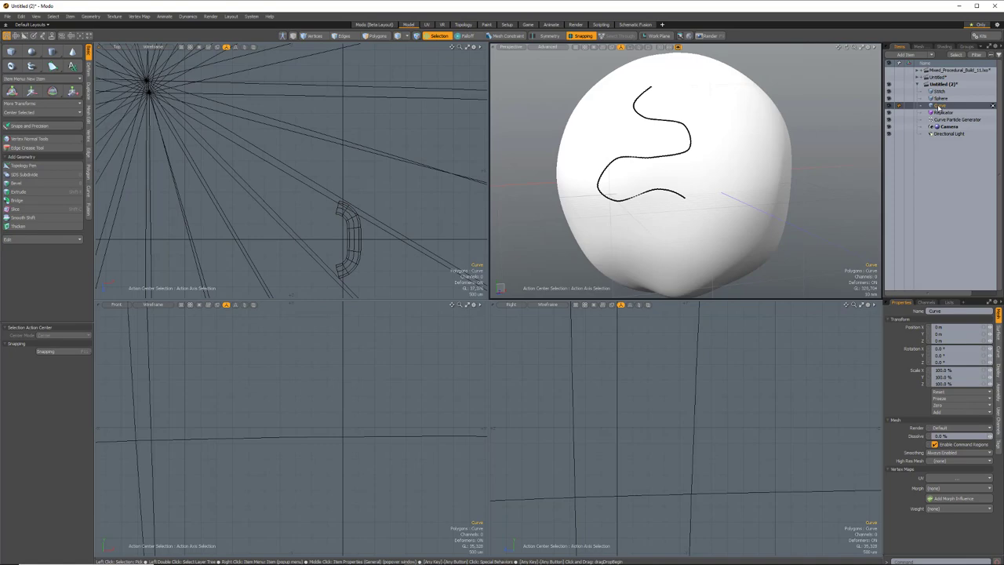
# Set the perspective view's shading style to Default and turn off the green checker texture on the sphere.
pyautogui.keyDown('ctrl'); pyautogui.keyDown('alt'); pyautogui.moveTo(615, 152); pyautogui.dragTo(729, 161); pyautogui.keyUp('alt'); pyautogui.keyUp('ctrl')
pyautogui.keyDown('alt'); pyautogui.moveTo(729, 161); pyautogui.dragTo(728, 138); pyautogui.keyUp('alt')
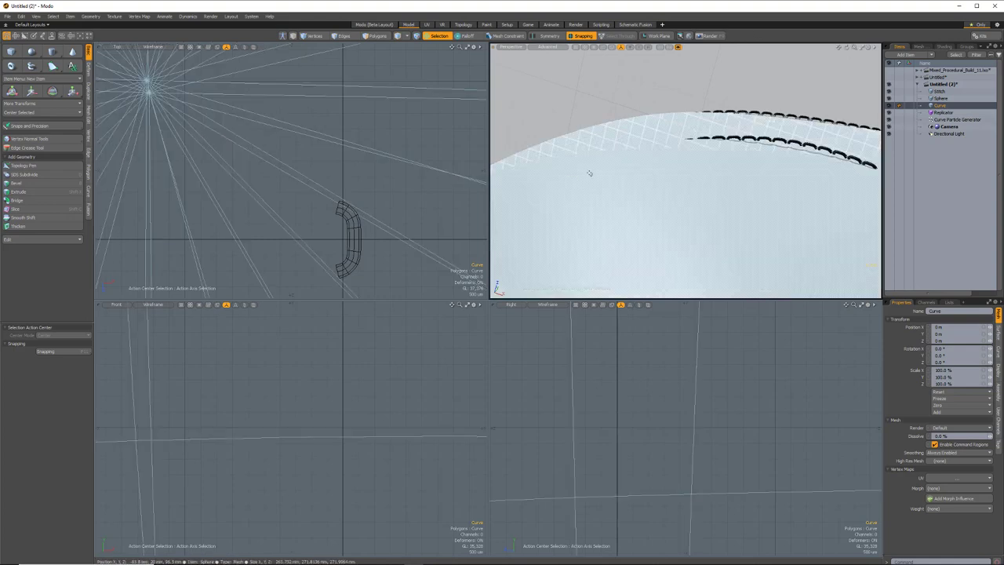
pyautogui.press('space')
pyautogui.keyDown('alt'); pyautogui.moveTo(663, 174); pyautogui.dragTo(762, 182); pyautogui.keyUp('alt')
pyautogui.keyDown('alt'); pyautogui.moveTo(656, 151); pyautogui.dragTo(656, 175); pyautogui.keyUp('alt')
pyautogui.press('w')
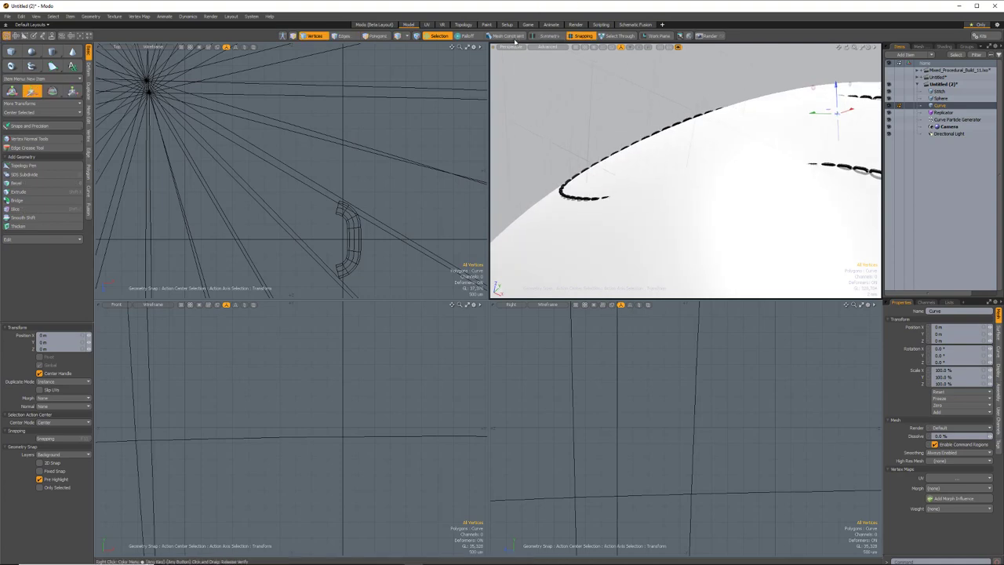
pyautogui.click(550, 48)
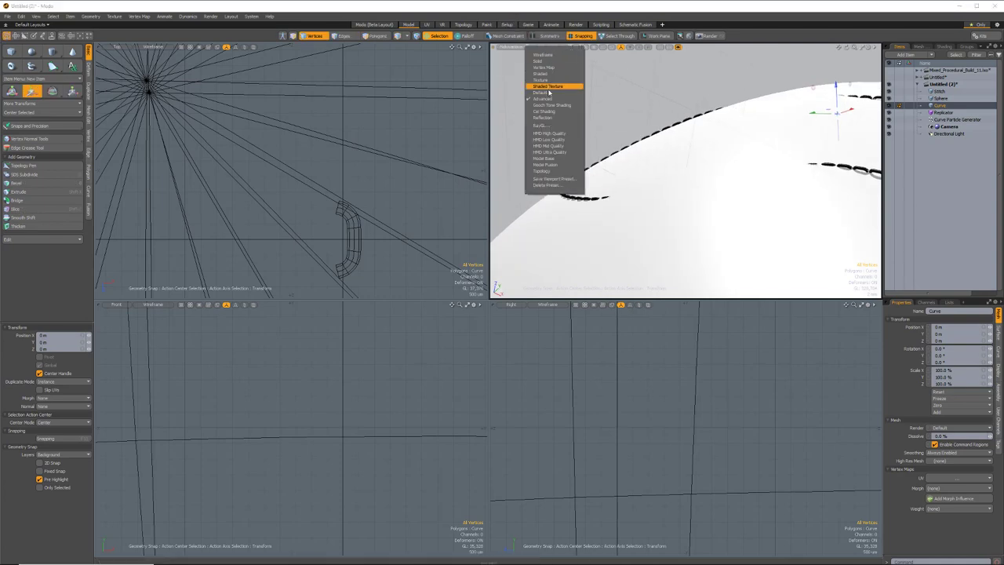
pyautogui.click(549, 93)
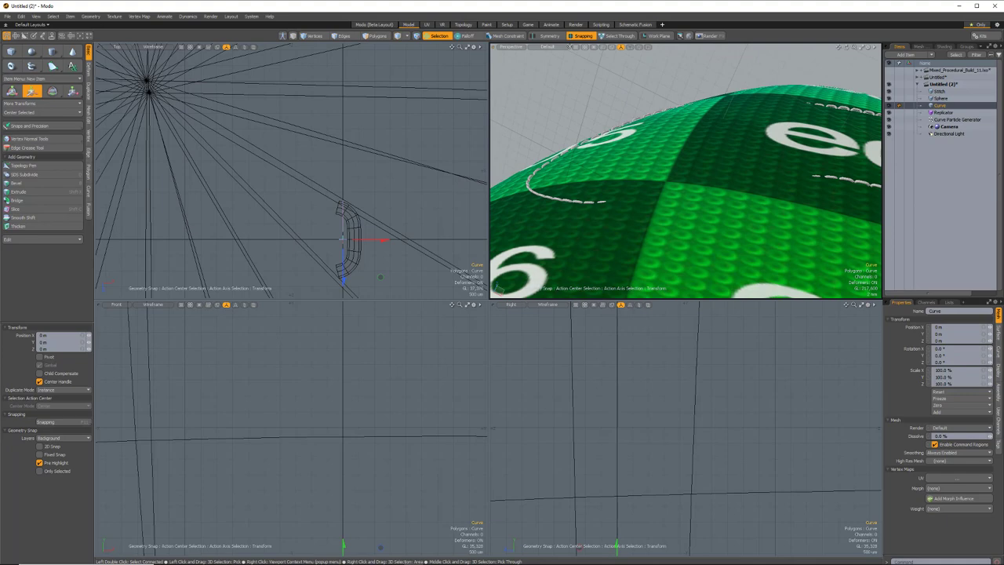
pyautogui.click(576, 48)
pyautogui.click(579, 59)
pyautogui.keyDown('alt'); pyautogui.moveTo(702, 177); pyautogui.dragTo(661, 170); pyautogui.keyUp('alt')
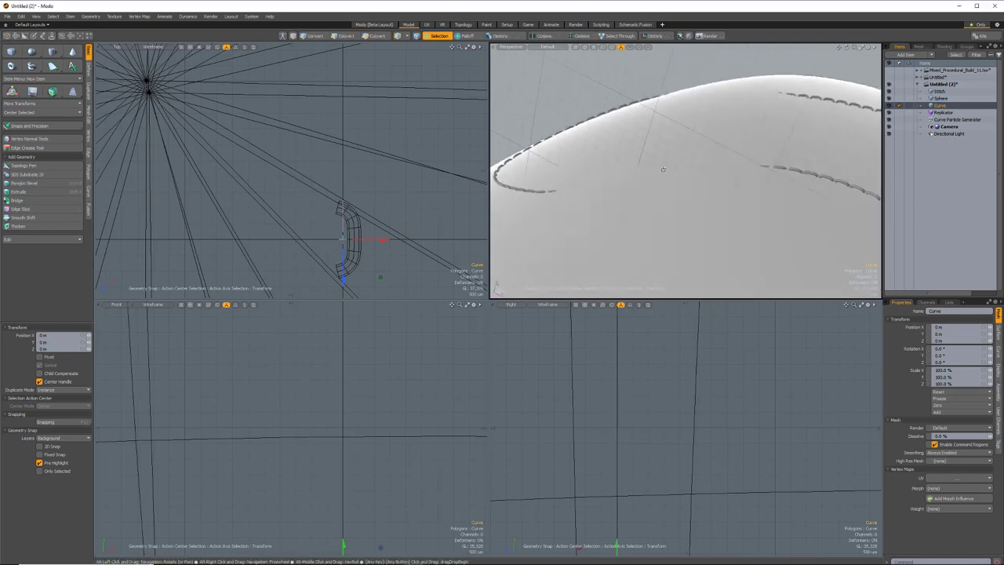
# Drop the transform tool, reselect only the Curve item and switch to vertex selection.
pyautogui.press('space')
pyautogui.press('space')
pyautogui.keyDown('alt'); pyautogui.moveTo(713, 211); pyautogui.dragTo(701, 192); pyautogui.keyUp('alt')
pyautogui.keyDown('shift'); pyautogui.click(761, 204); pyautogui.keyUp('shift')
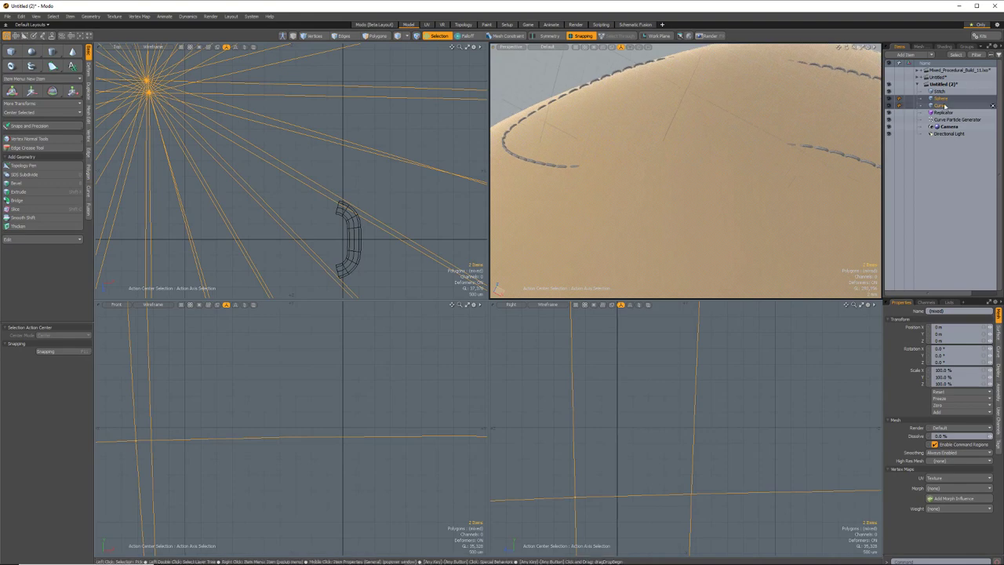
pyautogui.click(943, 105)
pyautogui.press('1')
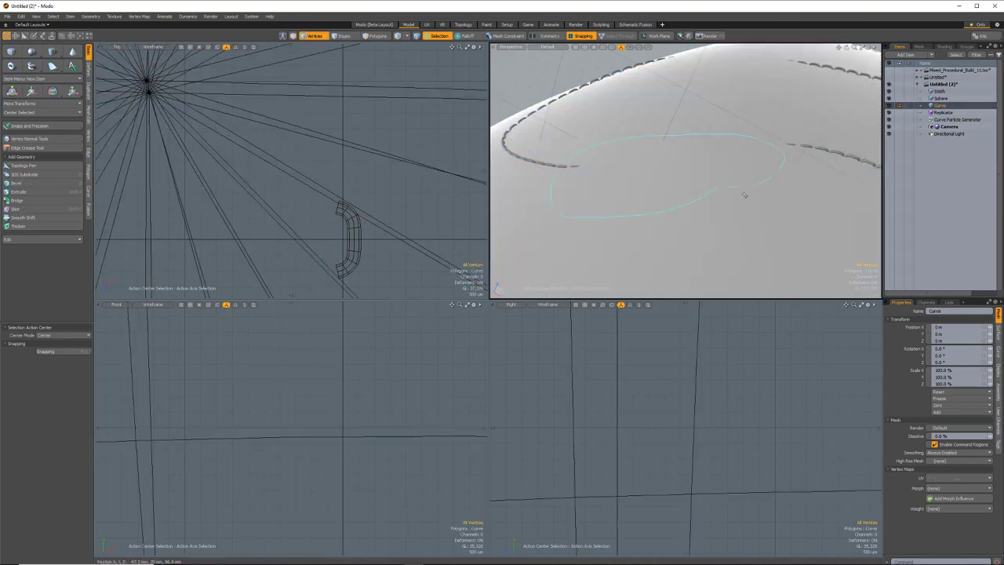
# Subdivide the Curve item's geometry with the Catmull-Clark method.
pyautogui.keyDown('alt'); pyautogui.moveTo(739, 197); pyautogui.dragTo(695, 179); pyautogui.keyUp('alt')
pyautogui.keyDown('alt'); pyautogui.moveTo(772, 151); pyautogui.dragTo(457, 139); pyautogui.keyUp('alt')
pyautogui.keyDown('alt'); pyautogui.keyDown('shift'); pyautogui.moveTo(376, 430); pyautogui.dragTo(367, 458); pyautogui.keyUp('shift'); pyautogui.keyUp('alt')
pyautogui.keyDown('alt'); pyautogui.moveTo(694, 188); pyautogui.dragTo(757, 219); pyautogui.keyUp('alt')
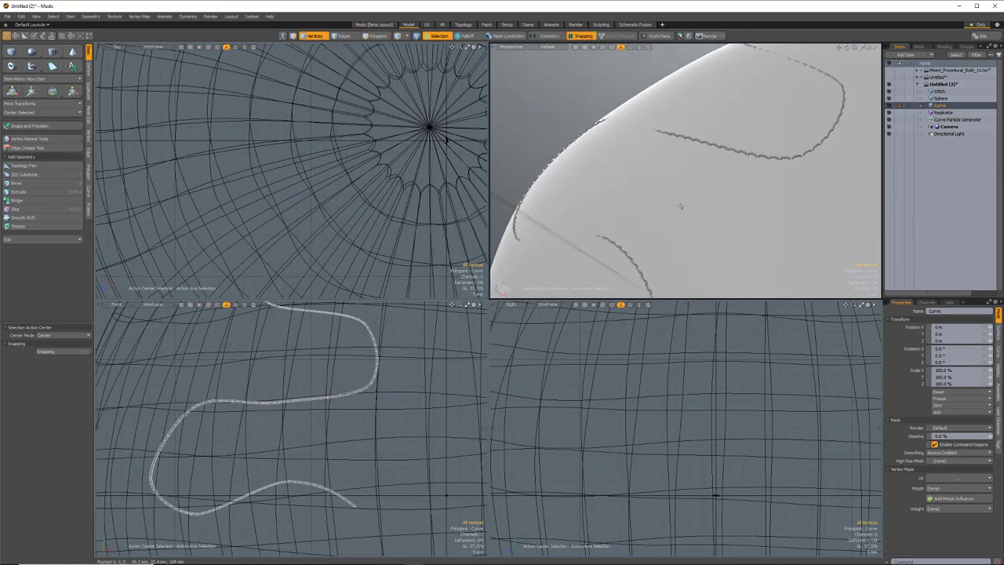
pyautogui.hotkey('shift', 'd')
pyautogui.moveTo(1003, 187); pyautogui.dragTo(900, 180)
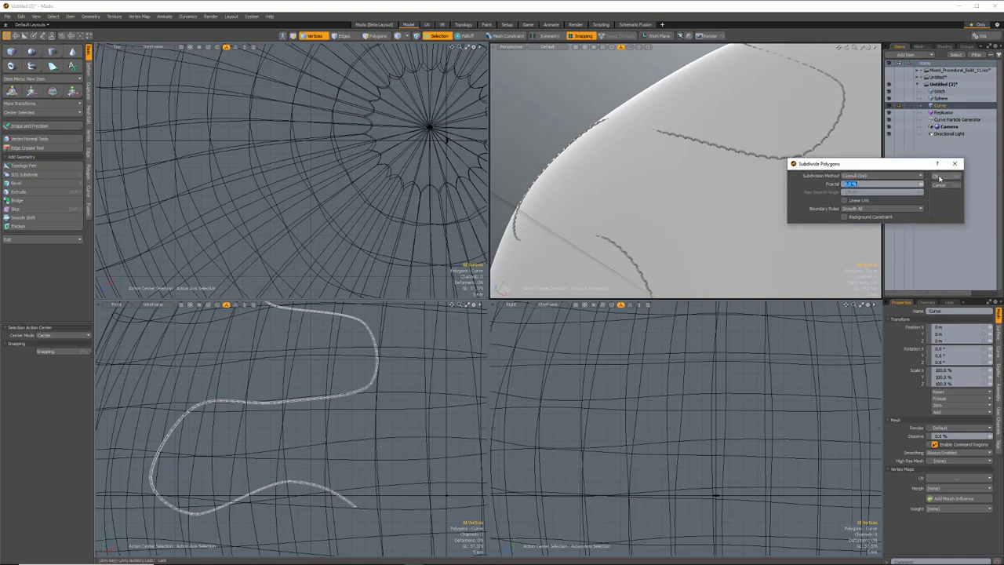
pyautogui.click(939, 177)
# Select the curve vertex on the lower stretch where the stitches sink in and raise it above the sphere's surface.
pyautogui.keyDown('alt'); pyautogui.moveTo(655, 167); pyautogui.dragTo(728, 132); pyautogui.keyUp('alt')
pyautogui.moveTo(739, 127); pyautogui.dragTo(741, 123, button='right')
pyautogui.moveTo(699, 166)
pyautogui.keyDown('alt'); pyautogui.mouseDown()
pyautogui.moveTo(719, 147)
pyautogui.moveTo(701, 109)
pyautogui.mouseUp(); pyautogui.keyUp('alt')
pyautogui.press('w')
pyautogui.press('q')
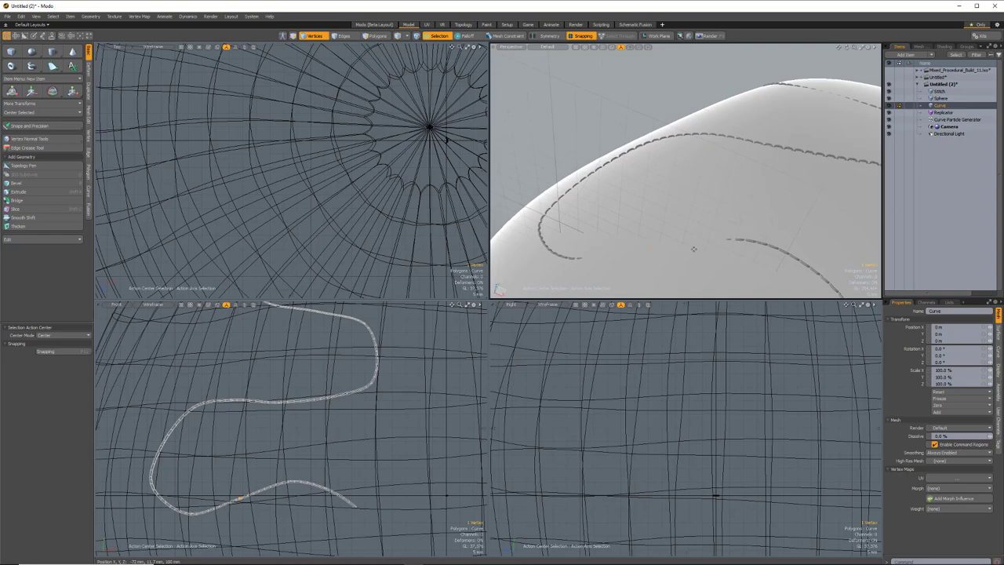
pyautogui.press('w')
pyautogui.keyDown('alt'); pyautogui.moveTo(681, 255); pyautogui.dragTo(736, 196); pyautogui.keyUp('alt')
pyautogui.press('q')
pyautogui.press('w')
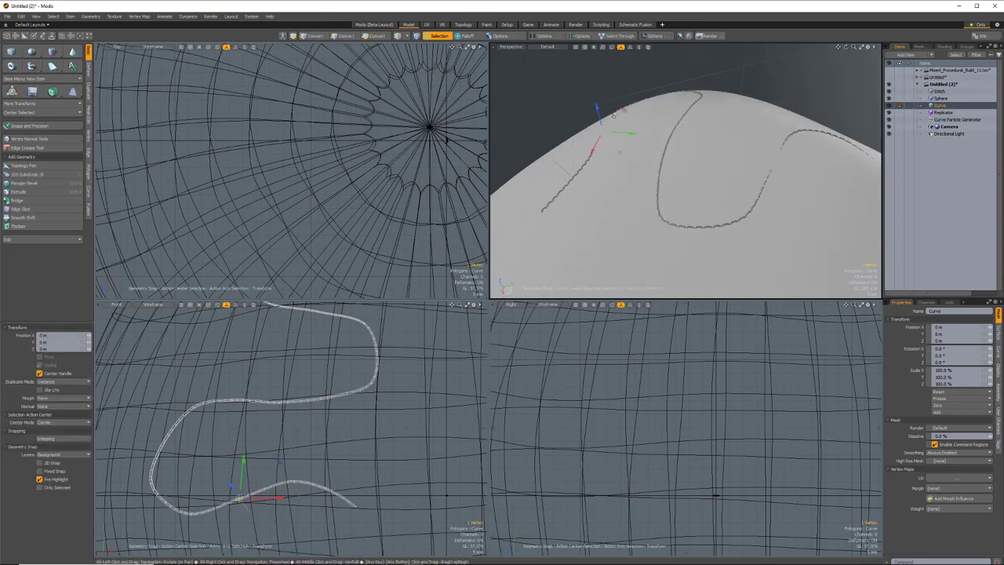
# Select the curve vertex near the upper end where the stitches disappear and move it outward from the sphere.
pyautogui.keyDown('alt'); pyautogui.moveTo(583, 132); pyautogui.dragTo(807, 190); pyautogui.keyUp('alt')
pyautogui.press('q')
pyautogui.click(797, 196)
pyautogui.click(794, 233)
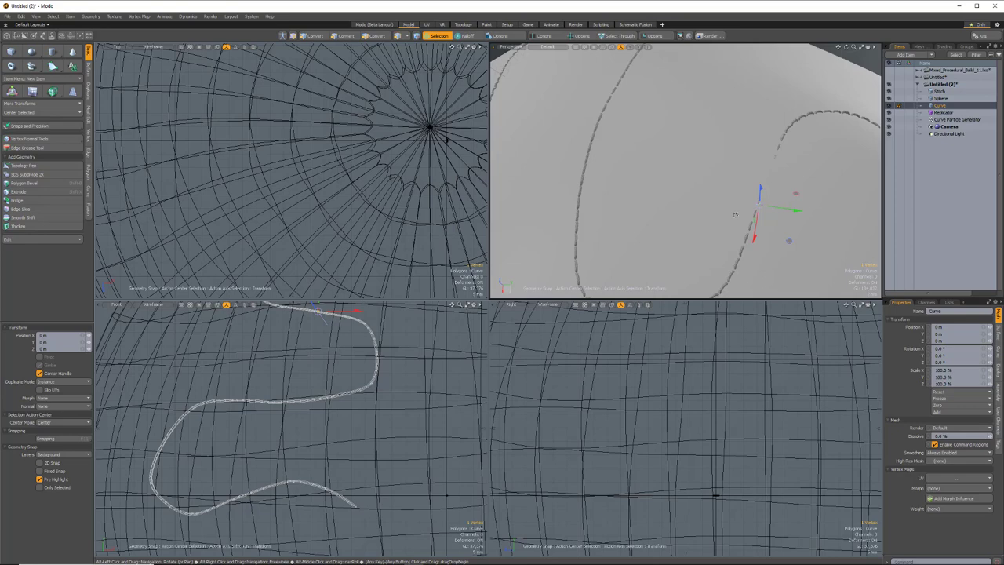
pyautogui.keyDown('alt'); pyautogui.moveTo(735, 214); pyautogui.dragTo(702, 159); pyautogui.keyUp('alt')
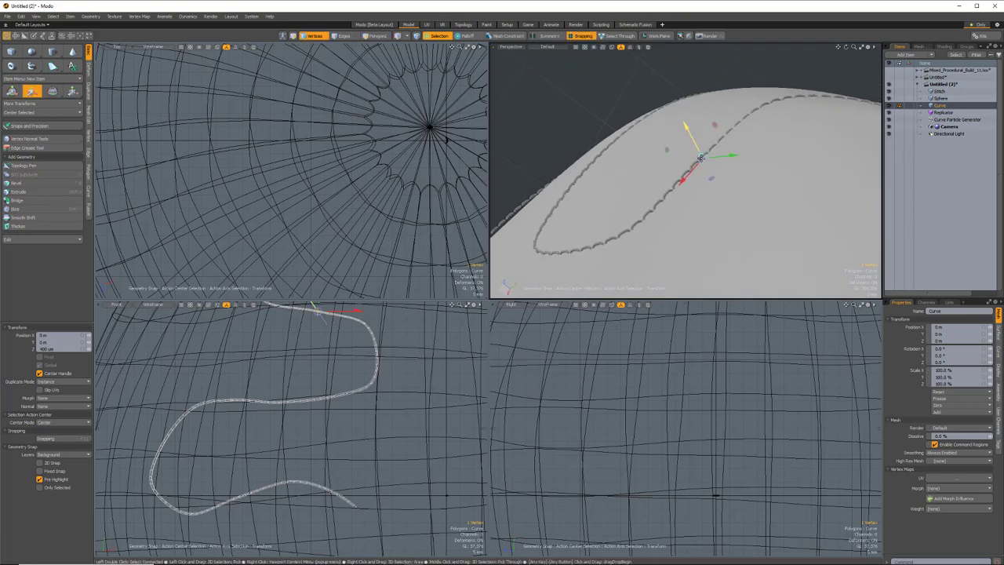
pyautogui.press('space')
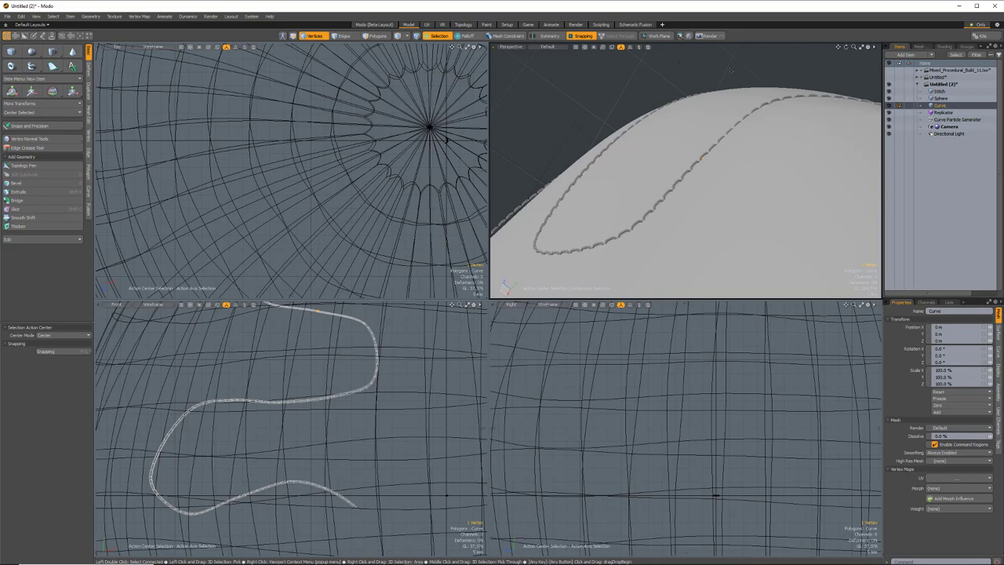
# Set the Curve Particle Generator's alignment mode to Mesh Normal with Sphere as the alignment mesh.
pyautogui.keyDown('alt'); pyautogui.moveTo(730, 70); pyautogui.dragTo(785, 144); pyautogui.keyUp('alt')
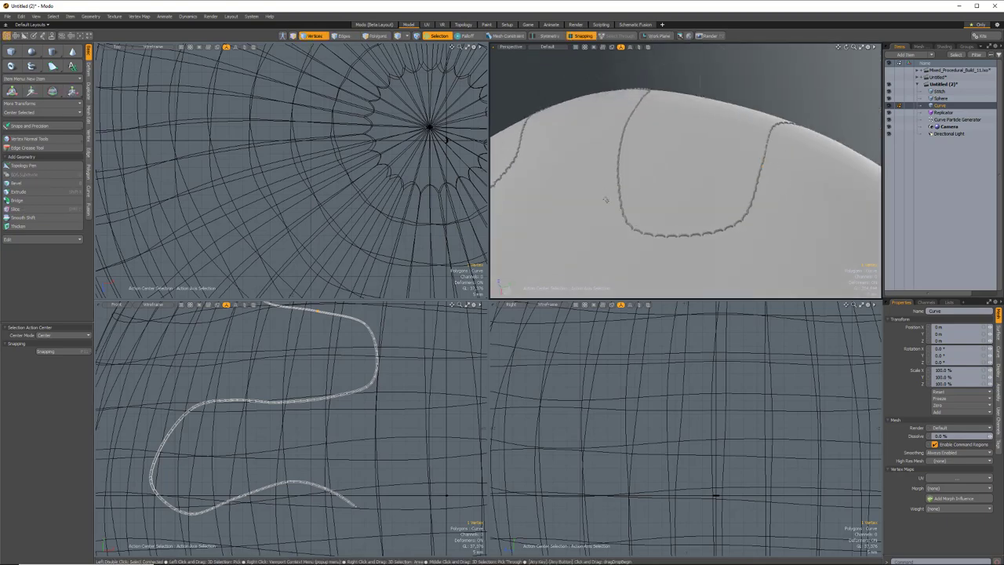
pyautogui.keyDown('alt'); pyautogui.moveTo(633, 211); pyautogui.dragTo(666, 161); pyautogui.keyUp('alt')
pyautogui.click(945, 119)
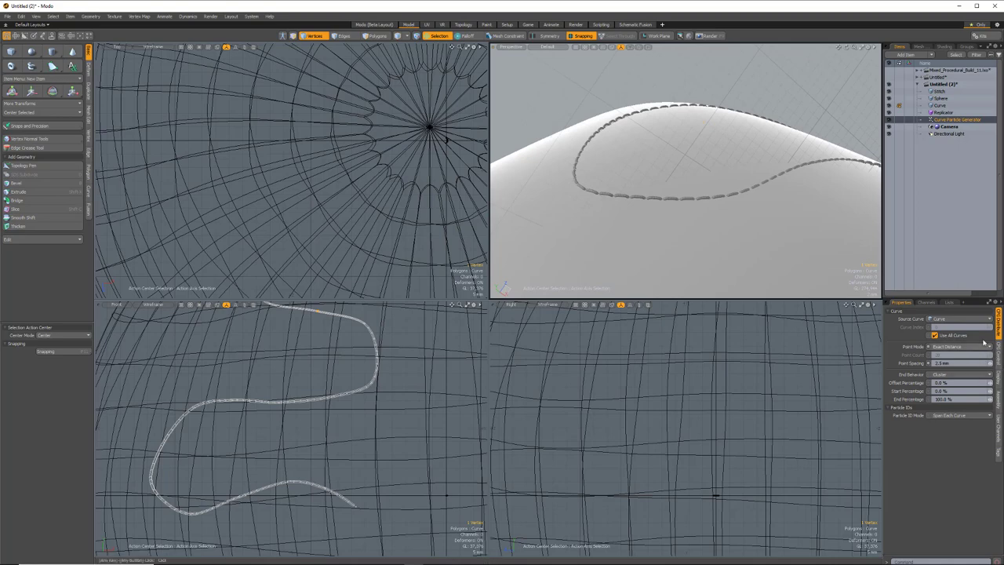
pyautogui.click(998, 362)
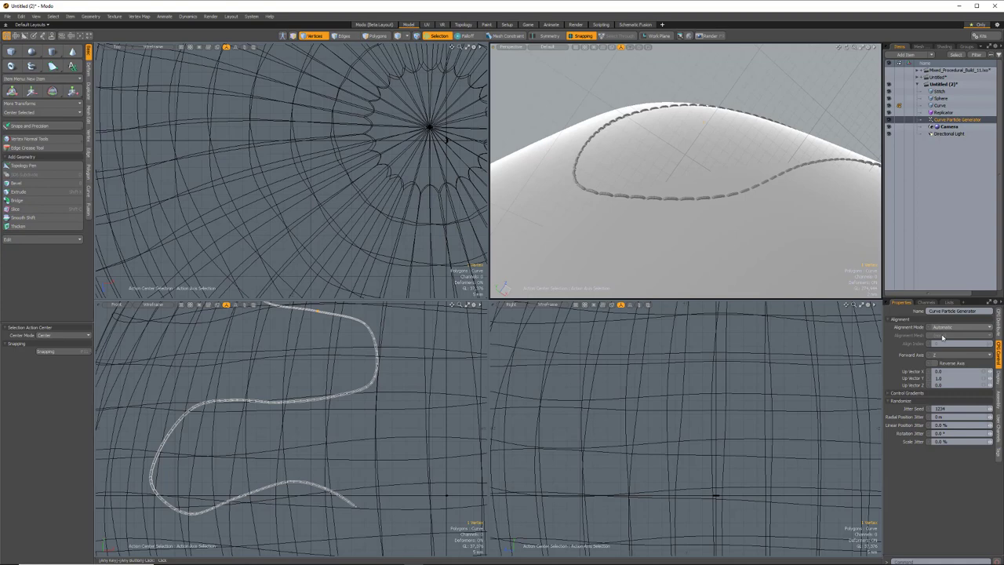
pyautogui.click(956, 327)
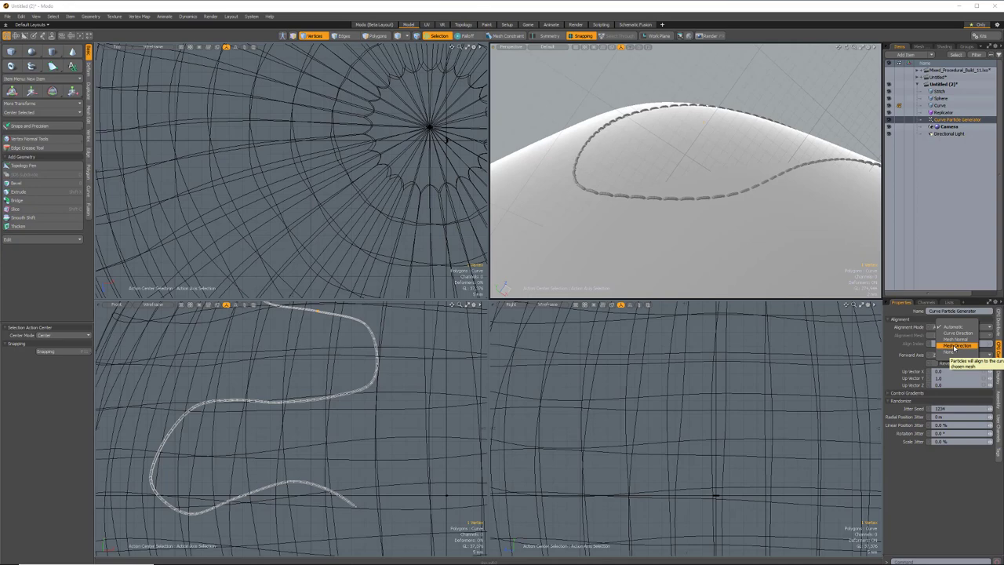
pyautogui.click(950, 340)
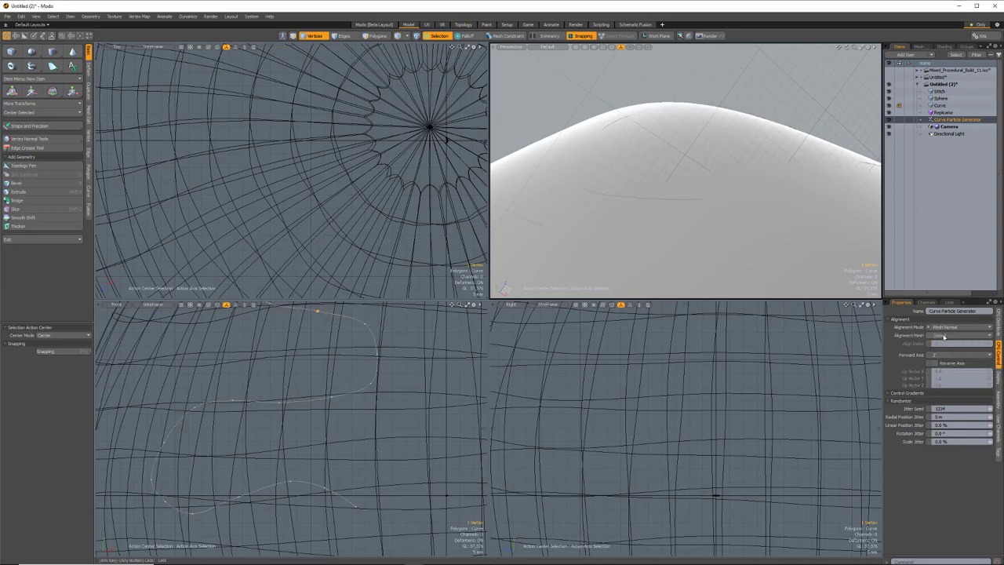
pyautogui.click(944, 336)
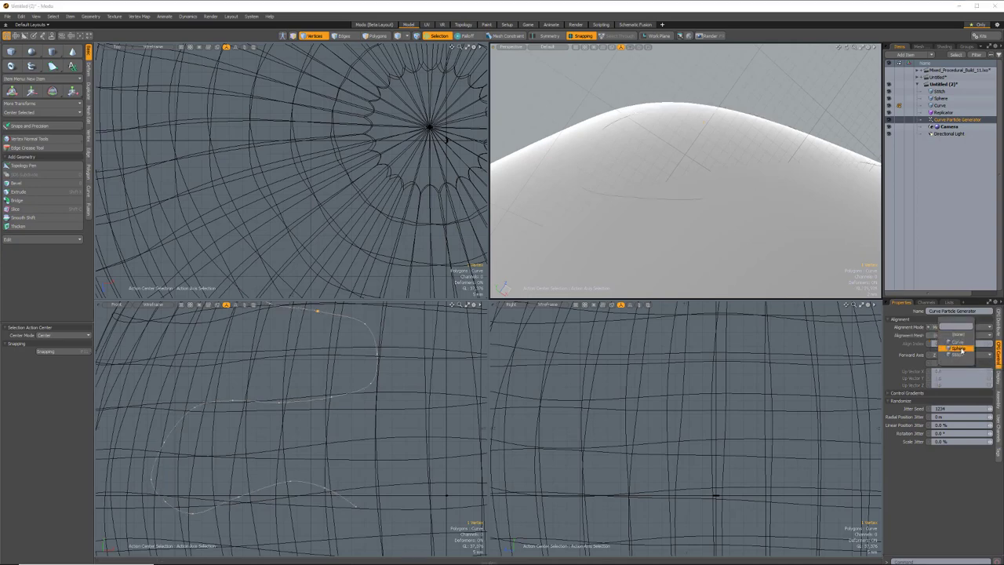
pyautogui.click(962, 350)
# Examine how the stitches sit on the sphere's surface and compare them with the original Stitch mesh's orientation.
pyautogui.keyDown('alt'); pyautogui.moveTo(661, 180); pyautogui.dragTo(648, 132); pyautogui.keyUp('alt')
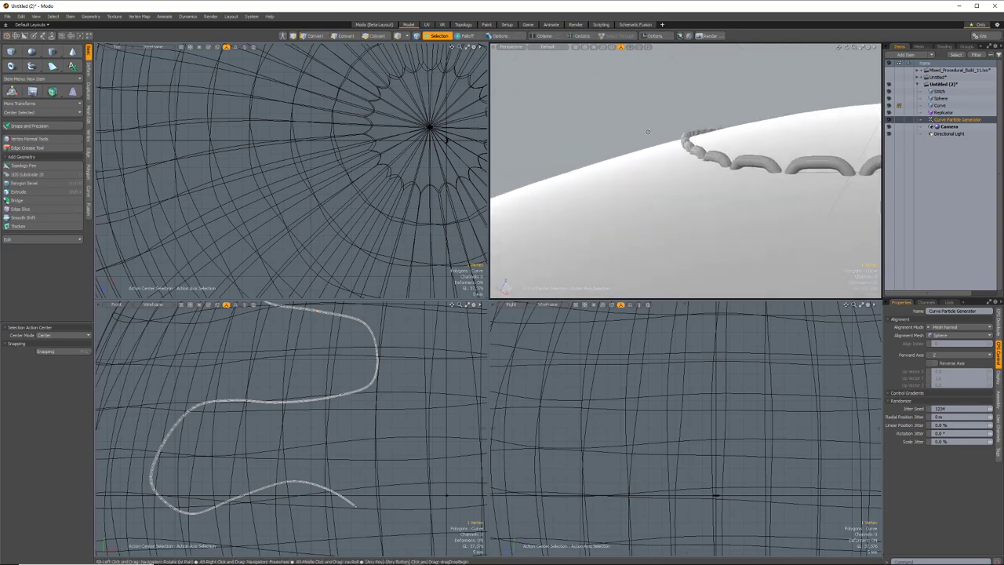
pyautogui.keyDown('alt'); pyautogui.moveTo(768, 164); pyautogui.dragTo(662, 160); pyautogui.keyUp('alt')
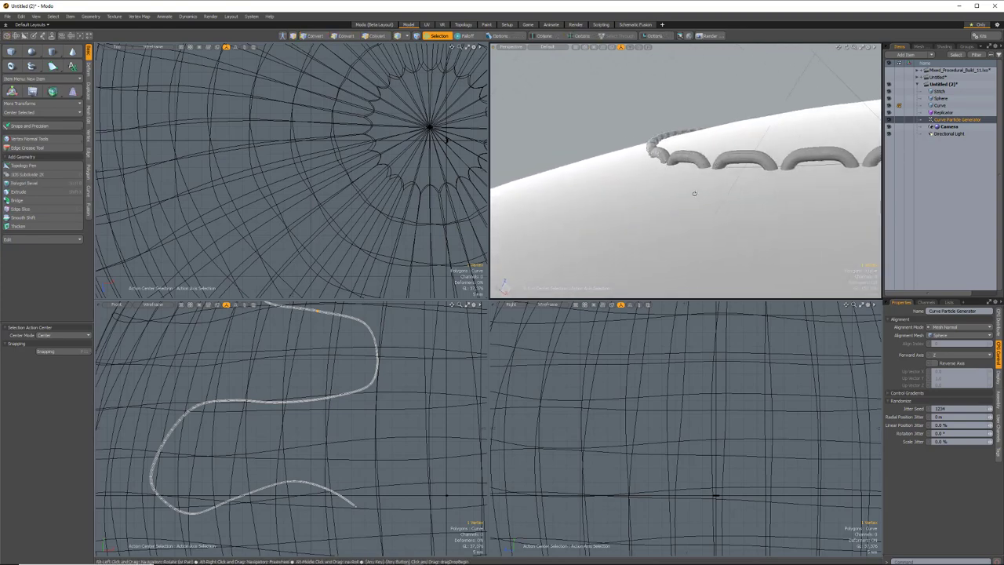
pyautogui.keyDown('alt'); pyautogui.moveTo(724, 178); pyautogui.dragTo(602, 135); pyautogui.keyUp('alt')
pyautogui.scroll(4, 666, 170)
pyautogui.scroll(3, 596, 148)
pyautogui.scroll(3, 581, 152)
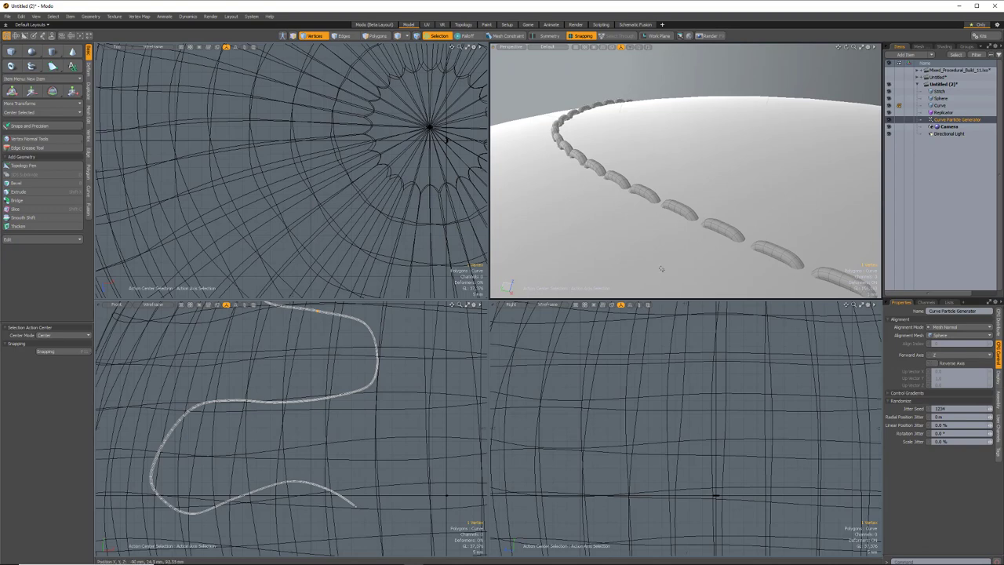
pyautogui.keyDown('alt'); pyautogui.keyDown('shift'); pyautogui.moveTo(440, 137); pyautogui.dragTo(335, 145); pyautogui.keyUp('shift'); pyautogui.keyUp('alt')
pyautogui.scroll(8, 335, 145)
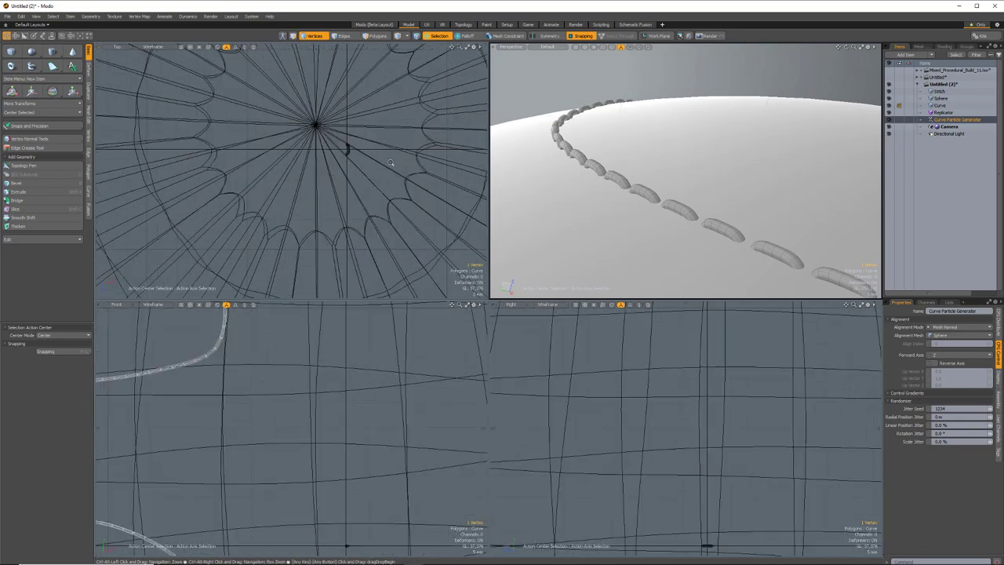
pyautogui.keyDown('alt'); pyautogui.keyDown('shift'); pyautogui.moveTo(399, 180); pyautogui.dragTo(357, 182); pyautogui.keyUp('shift'); pyautogui.keyUp('alt')
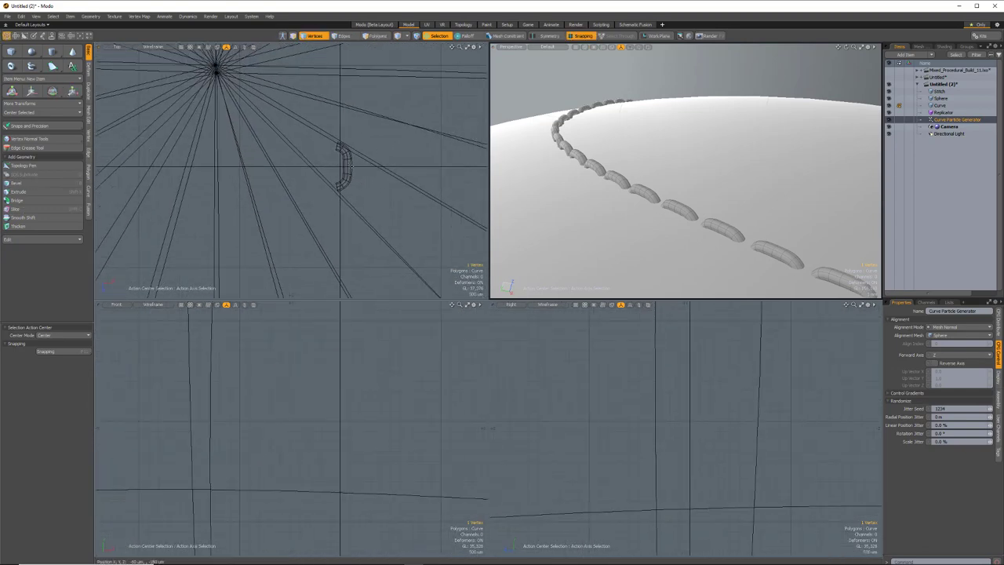
# Try Y, X and Z as the Curve Particle Generator's forward axis, ending with the axis set to X.
pyautogui.click(970, 357)
pyautogui.click(971, 354)
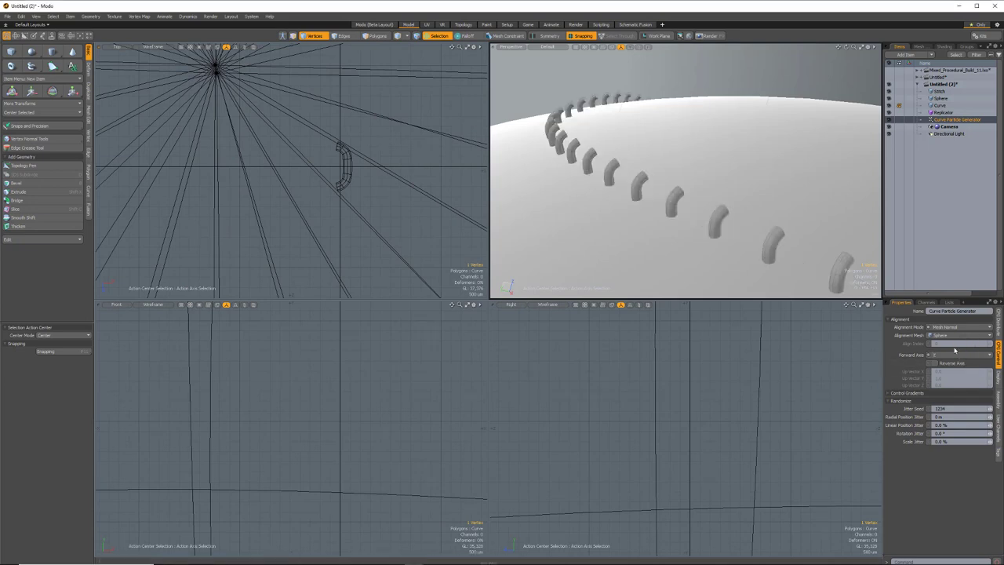
pyautogui.click(977, 357)
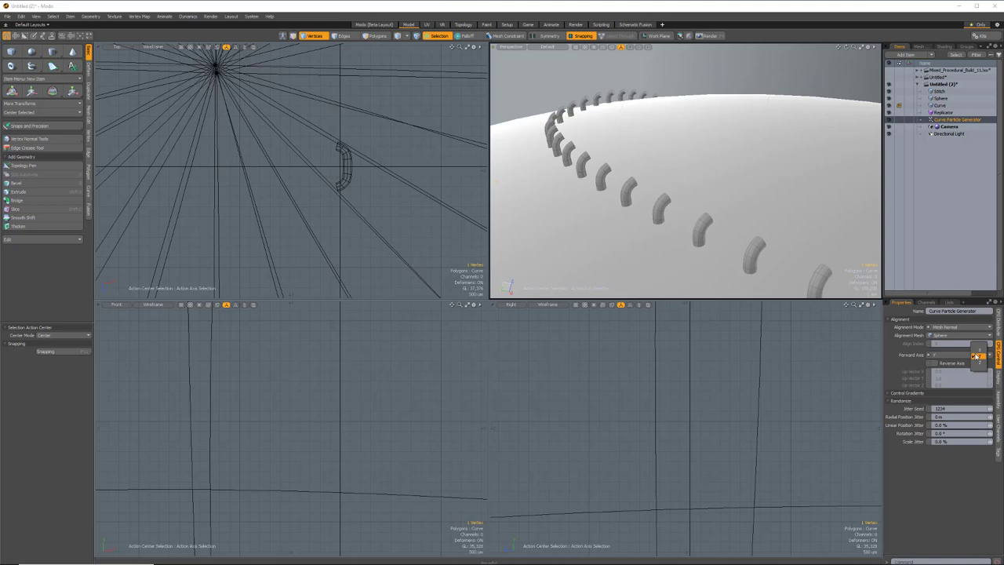
pyautogui.click(975, 354)
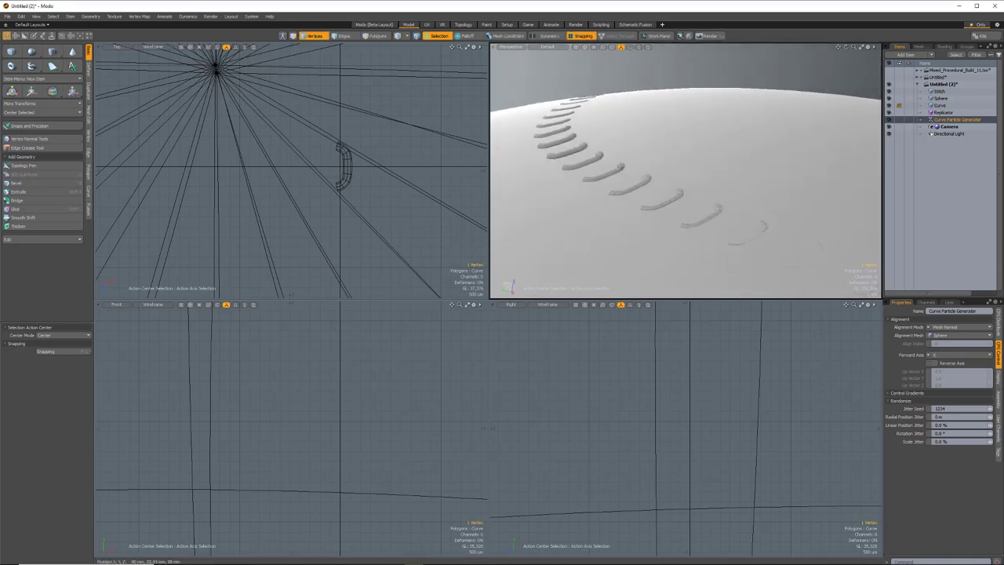
pyautogui.click(973, 355)
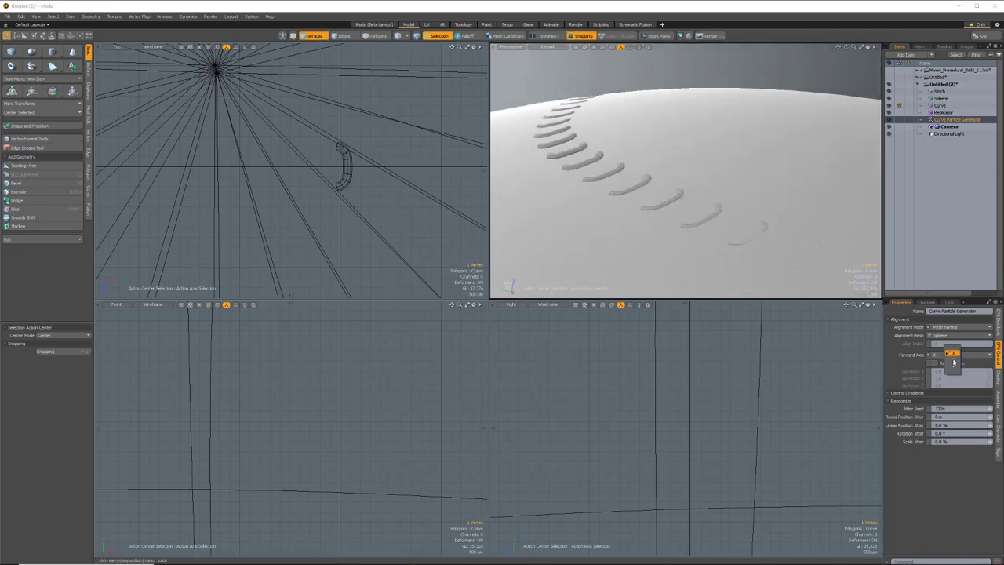
pyautogui.click(958, 366)
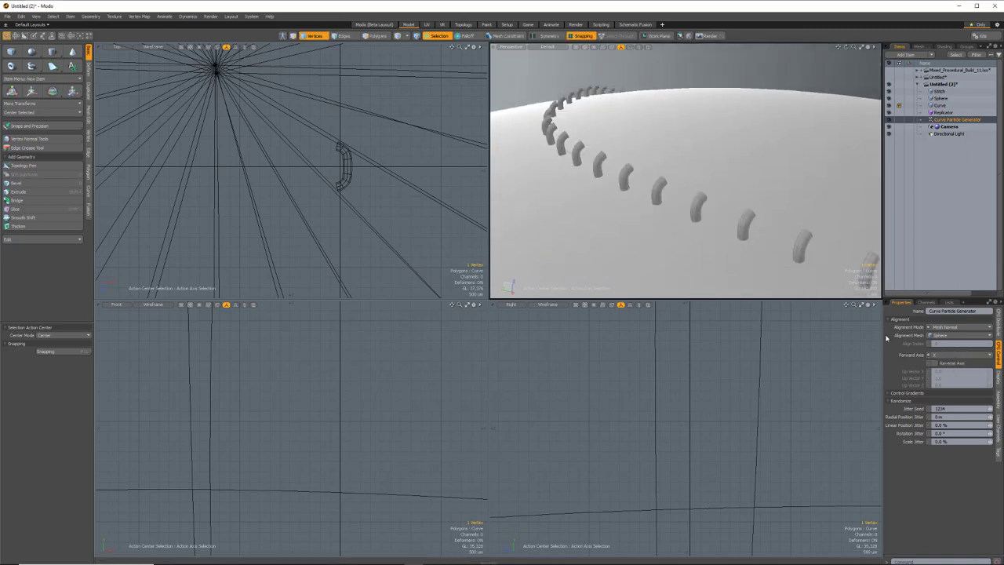
pyautogui.click(967, 357)
pyautogui.click(958, 361)
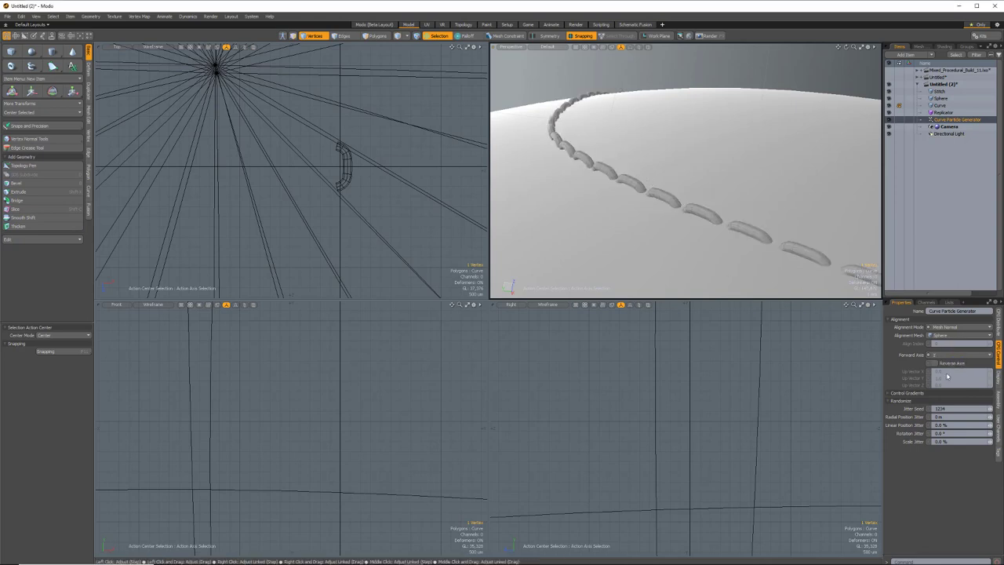
pyautogui.click(956, 357)
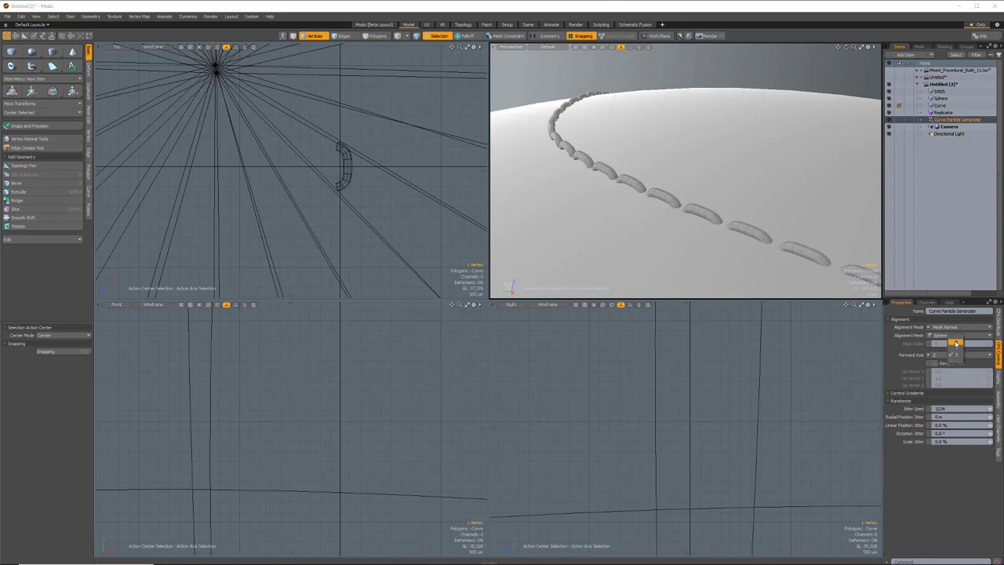
pyautogui.click(956, 344)
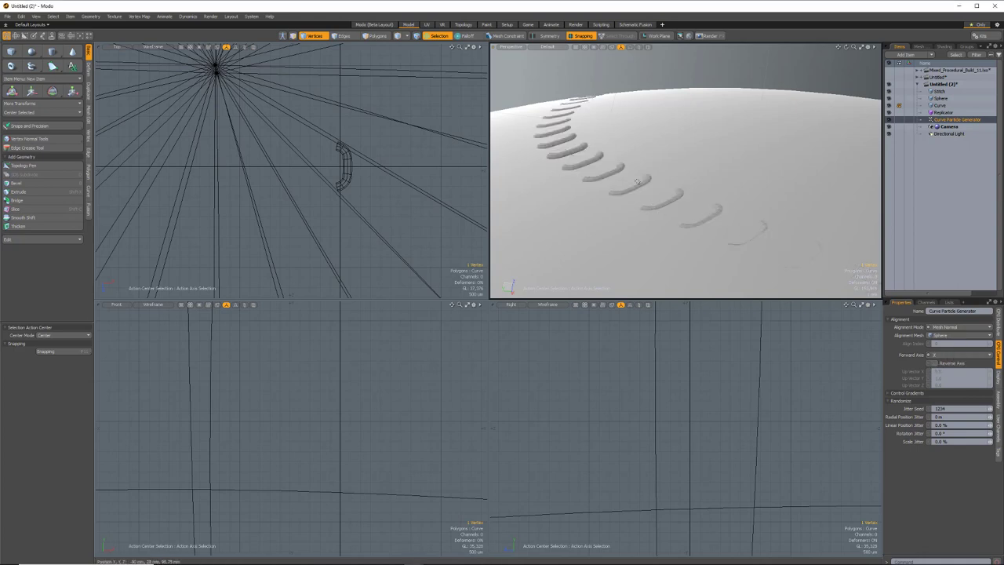
# Test Reverse Axis on the Curve Particle Generator, turn it back off, and set the forward axis to Z.
pyautogui.click(934, 363)
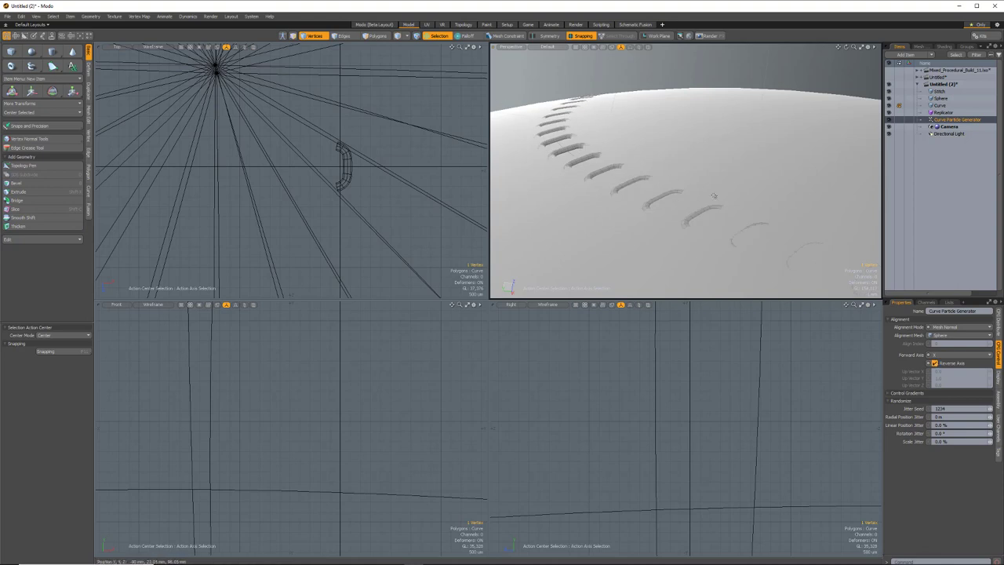
pyautogui.click(935, 364)
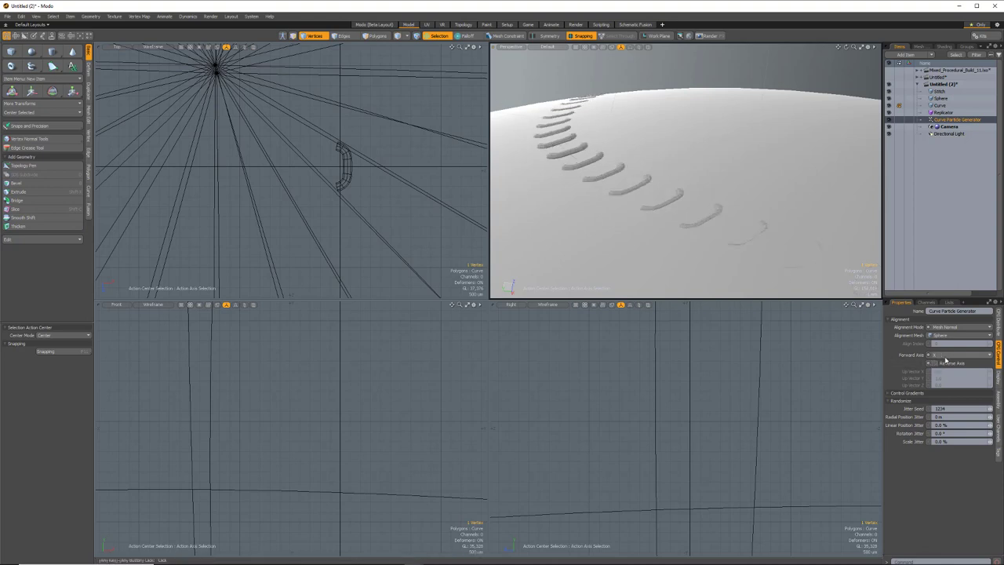
pyautogui.click(938, 355)
pyautogui.click(946, 375)
pyautogui.keyDown('alt'); pyautogui.moveTo(690, 162); pyautogui.dragTo(569, 189); pyautogui.keyUp('alt')
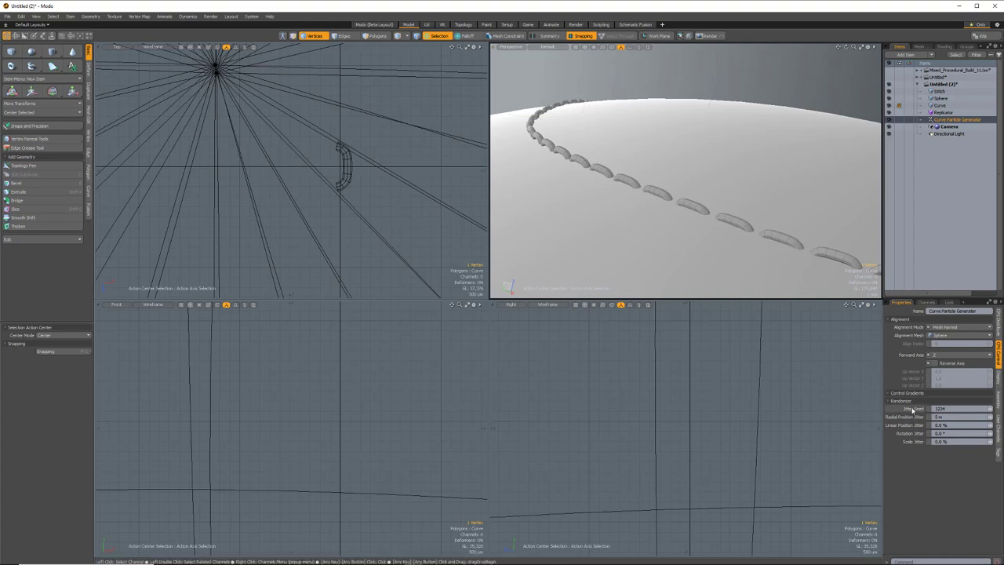
pyautogui.keyDown('alt'); pyautogui.moveTo(633, 211); pyautogui.dragTo(474, 186); pyautogui.keyUp('alt')
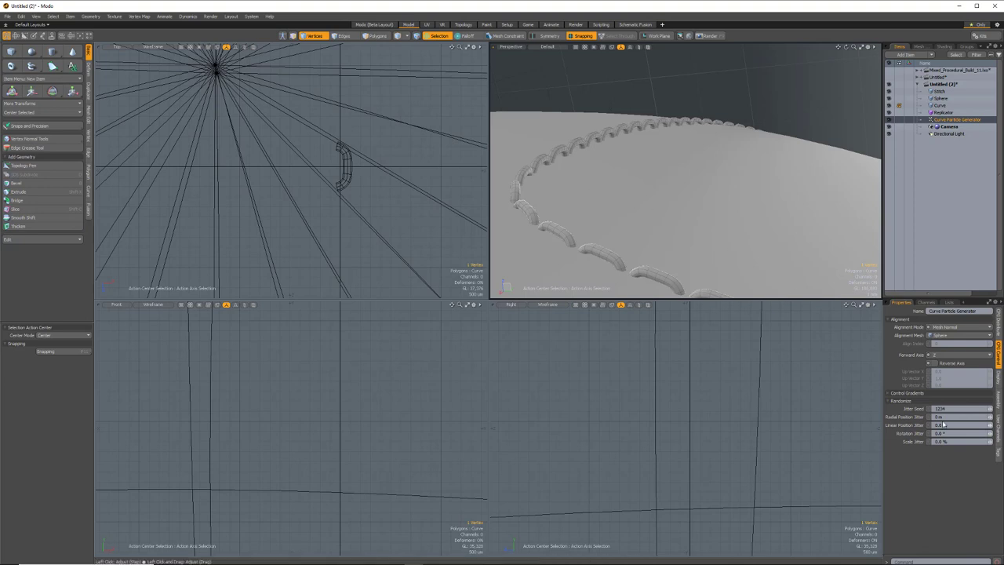
# Try a radial position jitter of 400 um on the stitches, reducing it to 100 um.
pyautogui.moveTo(992, 418); pyautogui.dragTo(993, 419)
pyautogui.click(993, 418)
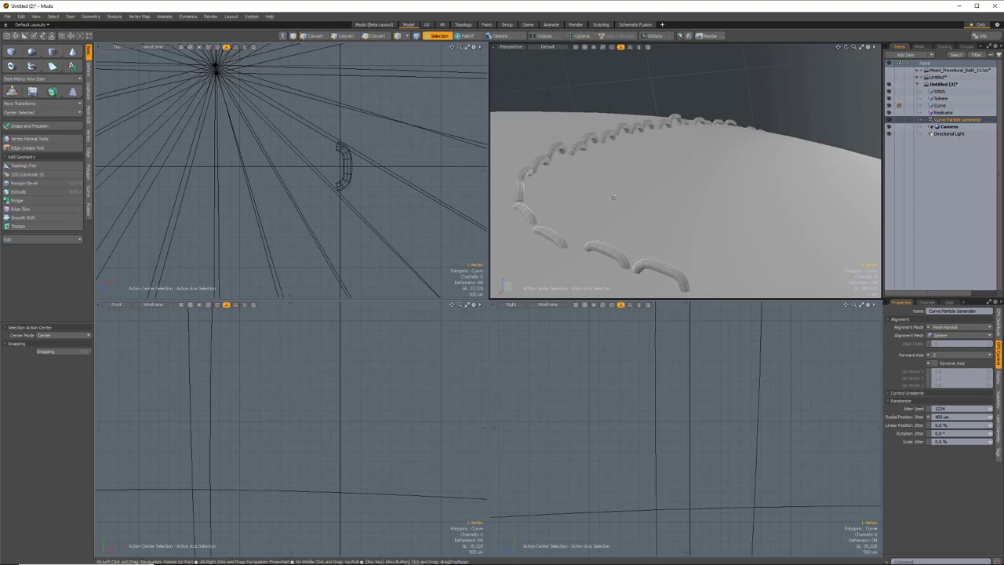
pyautogui.keyDown('alt'); pyautogui.moveTo(581, 196); pyautogui.dragTo(639, 116); pyautogui.keyUp('alt')
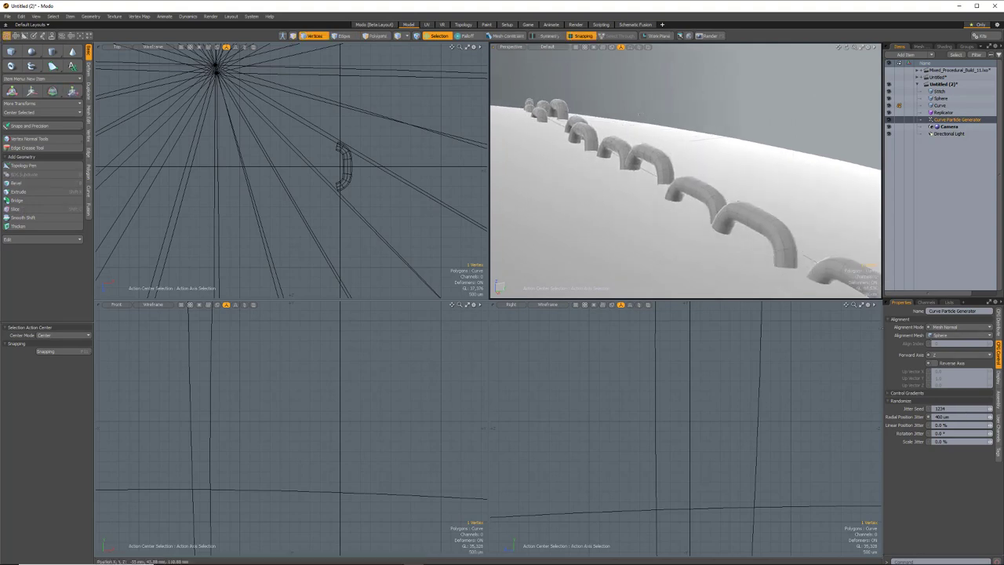
pyautogui.click(989, 418)
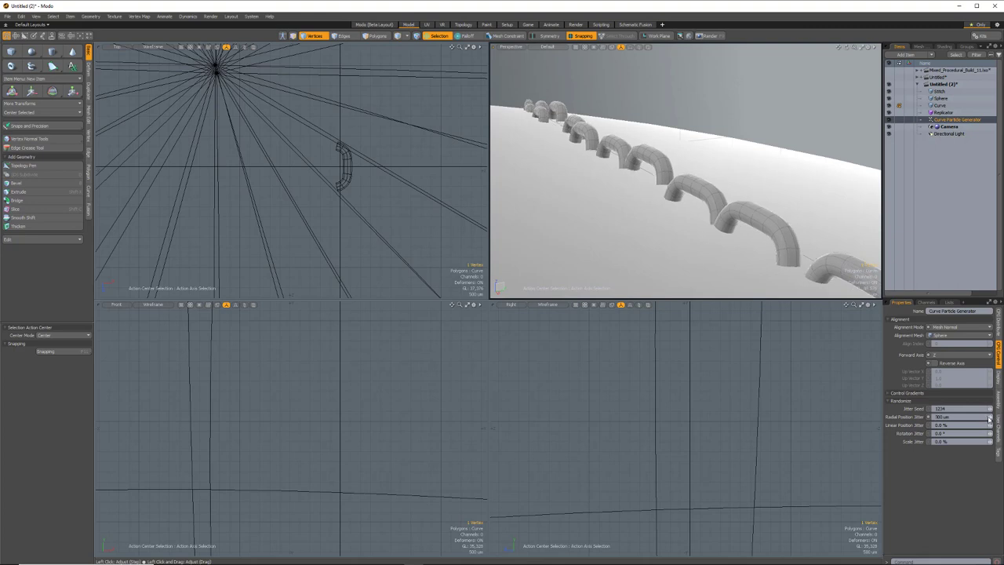
pyautogui.click(989, 419)
pyautogui.click(989, 418)
pyautogui.keyDown('alt'); pyautogui.moveTo(704, 154); pyautogui.dragTo(730, 143); pyautogui.keyUp('alt')
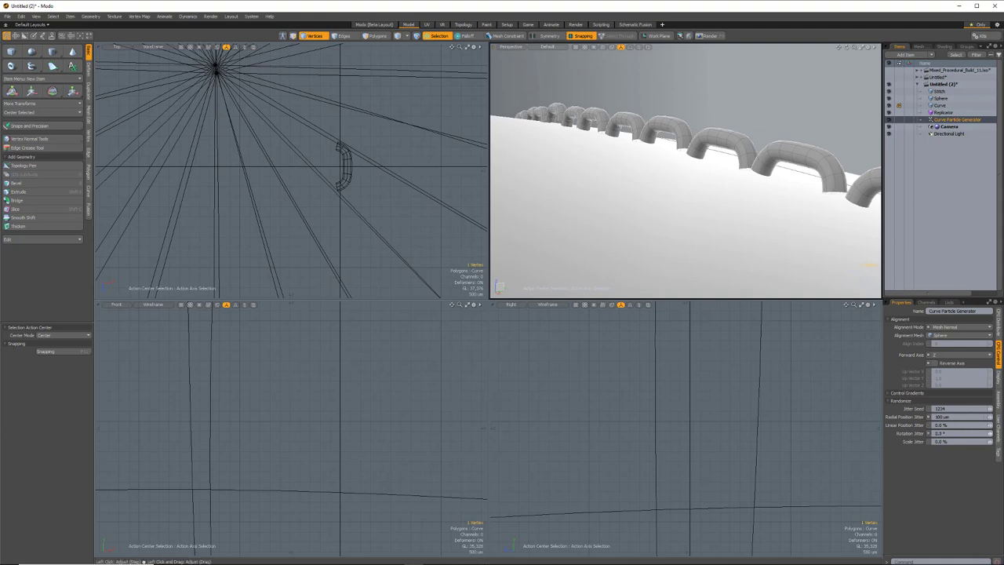
# Return the radial position jitter to 0 m and set rotation jitter to about 6.6° and scale jitter to 7%.
pyautogui.moveTo(990, 433)
pyautogui.mouseDown()
pyautogui.moveTo(1002, 433)
pyautogui.moveTo(992, 433)
pyautogui.mouseUp()
pyautogui.keyDown('alt'); pyautogui.moveTo(764, 262); pyautogui.dragTo(833, 350); pyautogui.keyUp('alt')
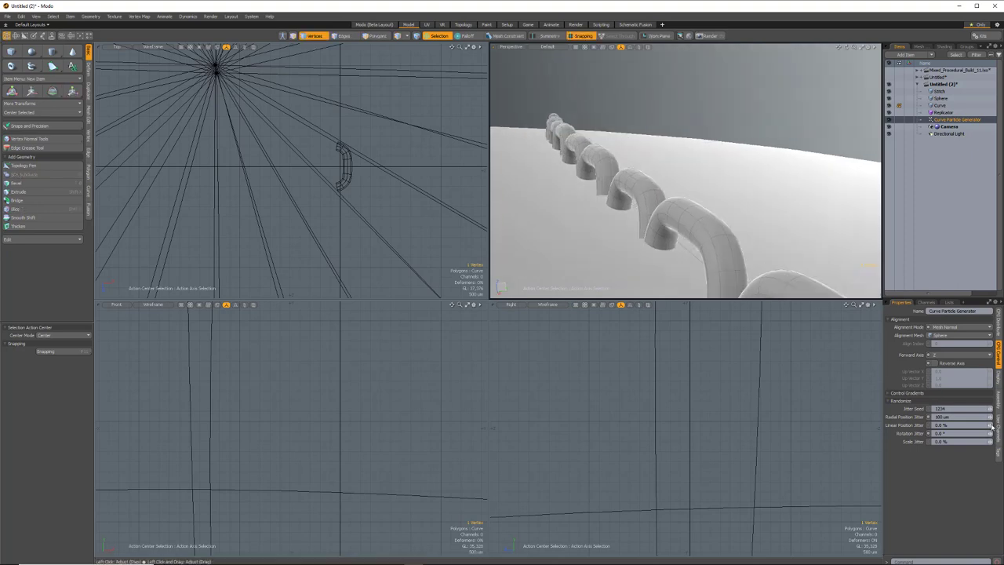
pyautogui.moveTo(990, 433)
pyautogui.mouseDown()
pyautogui.moveTo(984, 417)
pyautogui.moveTo(1001, 444)
pyautogui.mouseUp()
pyautogui.press('1')
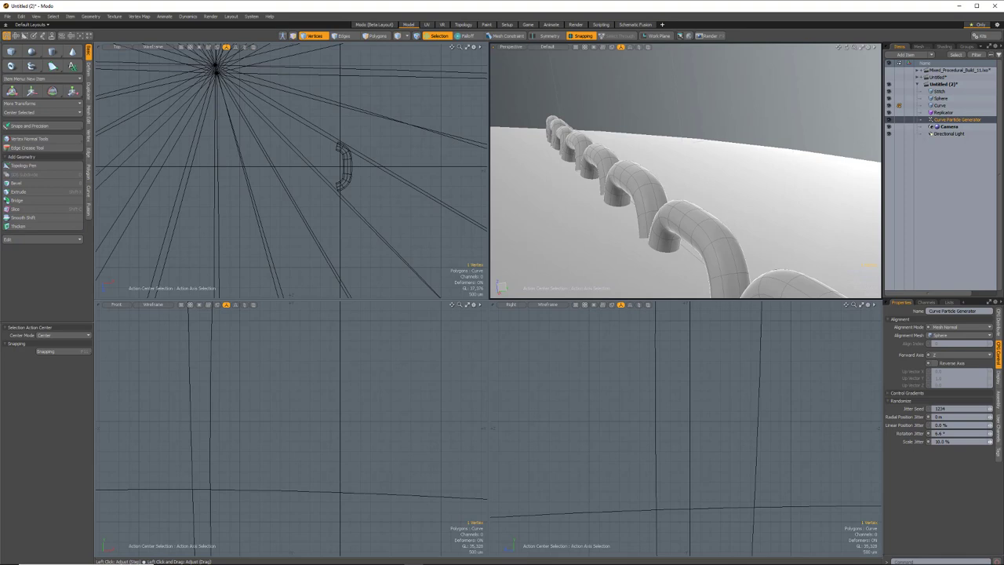
pyautogui.moveTo(990, 442); pyautogui.dragTo(986, 442)
pyautogui.moveTo(990, 433); pyautogui.dragTo(994, 433)
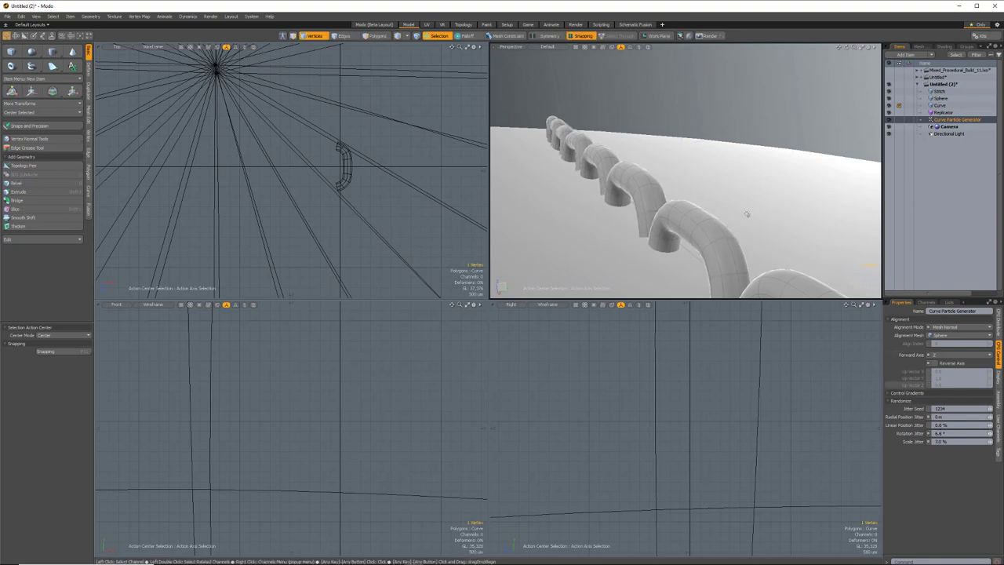
# Examine the jittered stitching along the whole curve, both from a distance and close up on the sphere's surface.
pyautogui.keyDown('ctrl'); pyautogui.keyDown('alt'); pyautogui.moveTo(746, 214); pyautogui.dragTo(582, 139); pyautogui.keyUp('alt'); pyautogui.keyUp('ctrl')
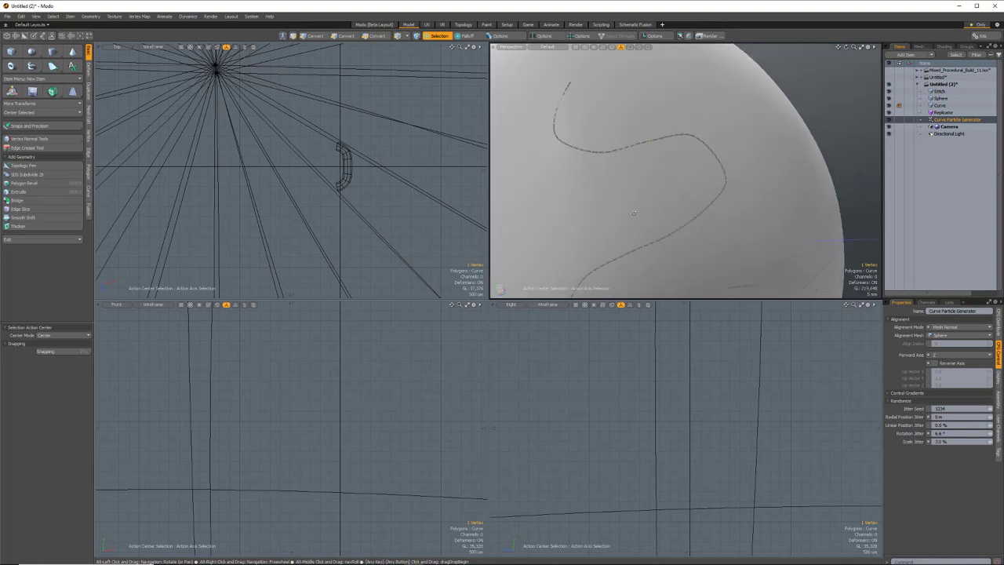
pyautogui.keyDown('alt'); pyautogui.moveTo(712, 142); pyautogui.dragTo(710, 274); pyautogui.keyUp('alt')
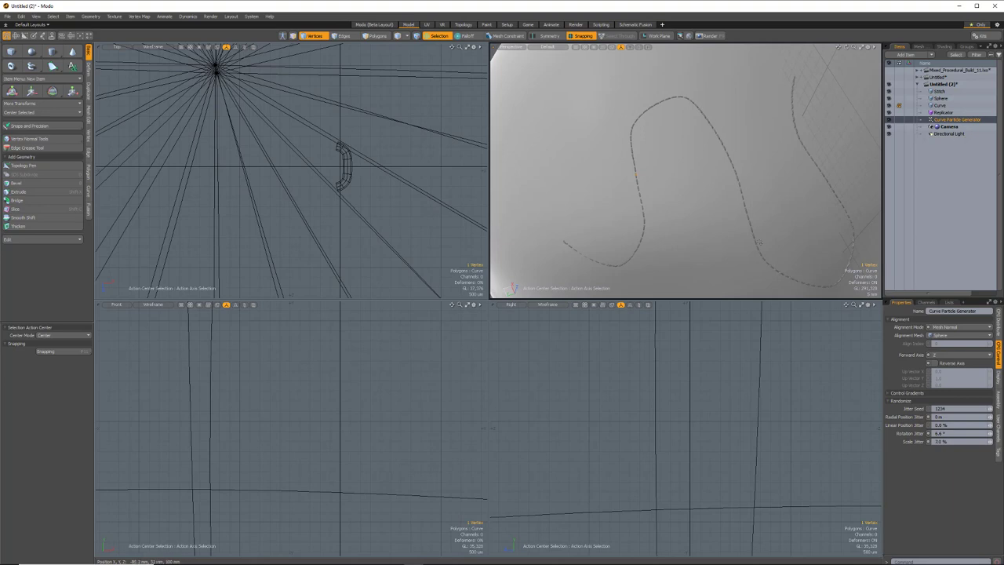
pyautogui.keyDown('ctrl'); pyautogui.keyDown('alt'); pyautogui.moveTo(759, 243); pyautogui.dragTo(679, 128); pyautogui.keyUp('alt'); pyautogui.keyUp('ctrl')
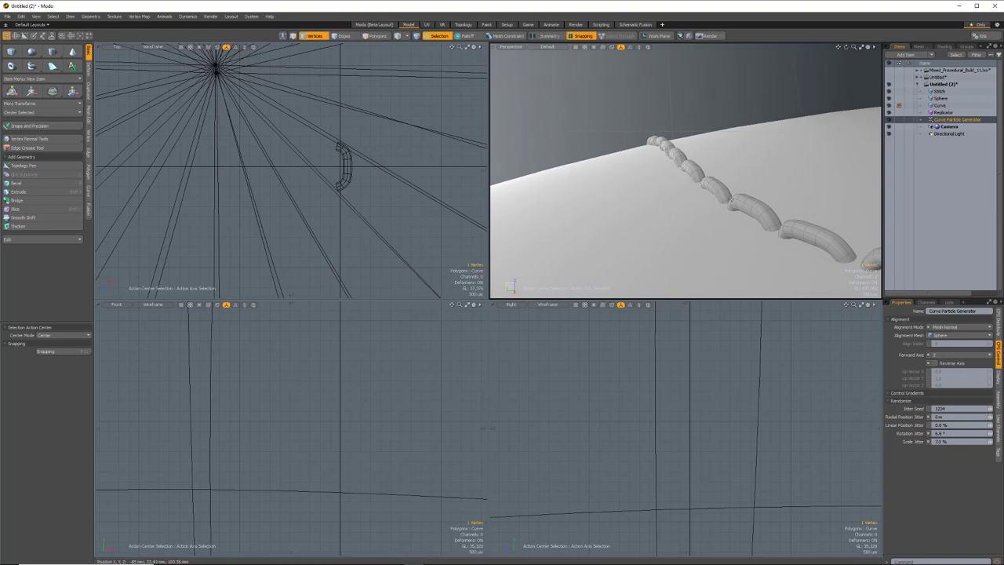
pyautogui.keyDown('alt'); pyautogui.moveTo(717, 190); pyautogui.dragTo(736, 224); pyautogui.keyUp('alt')
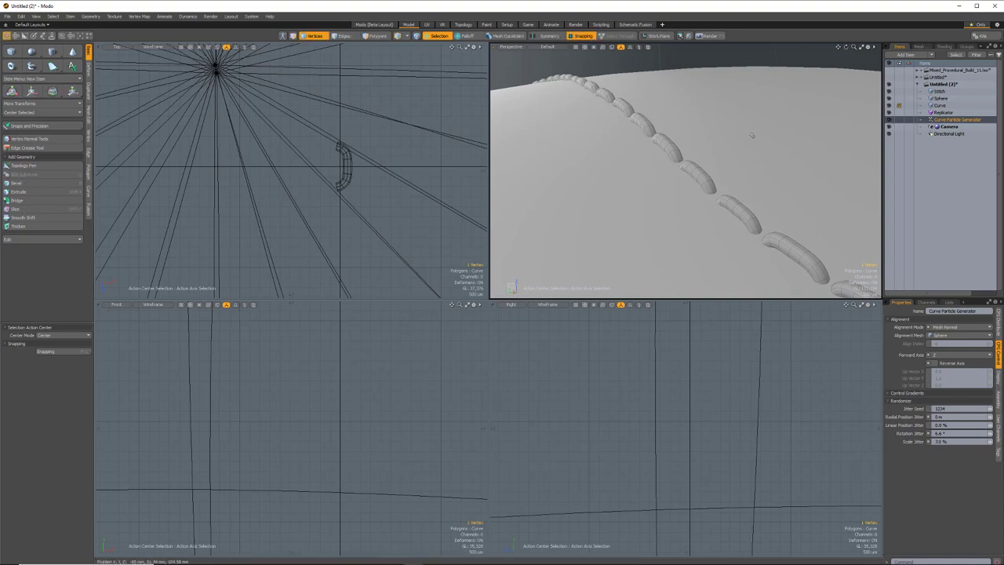
pyautogui.keyDown('ctrl'); pyautogui.keyDown('alt'); pyautogui.moveTo(728, 133); pyautogui.dragTo(582, 173); pyautogui.keyUp('alt'); pyautogui.keyUp('ctrl')
pyautogui.keyDown('alt'); pyautogui.moveTo(582, 173); pyautogui.dragTo(526, 217); pyautogui.keyUp('alt')
# Select all polygons of the Stitch mesh and move them about -70 um in Y.
pyautogui.click(706, 213)
pyautogui.hotkey('shift', 'a')
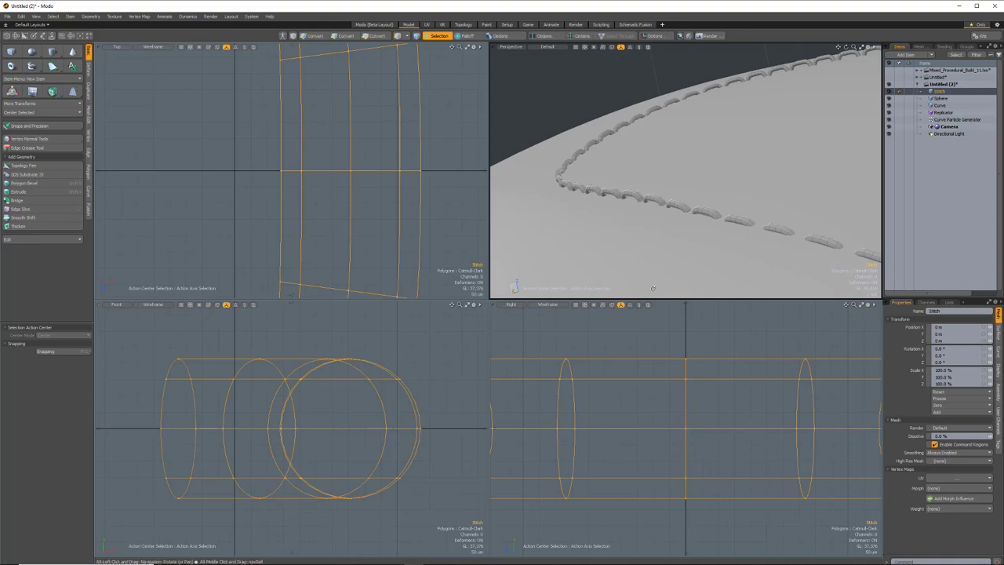
pyautogui.keyDown('ctrl'); pyautogui.keyDown('alt'); pyautogui.moveTo(363, 443); pyautogui.dragTo(267, 446); pyautogui.keyUp('alt'); pyautogui.keyUp('ctrl')
pyautogui.press('1')
pyautogui.keyDown('alt'); pyautogui.moveTo(641, 173); pyautogui.dragTo(605, 176); pyautogui.keyUp('alt')
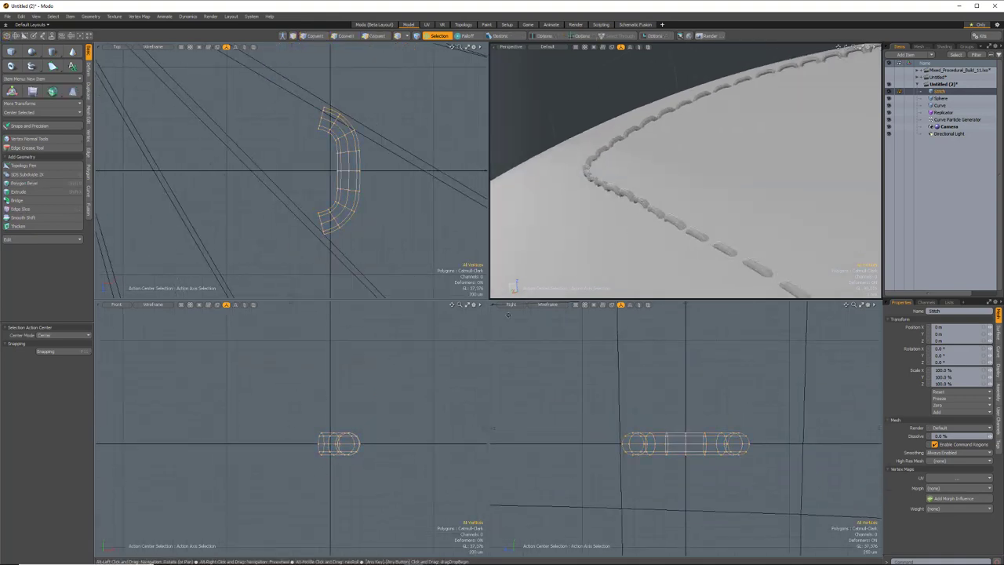
pyautogui.click(399, 421)
pyautogui.press('5')
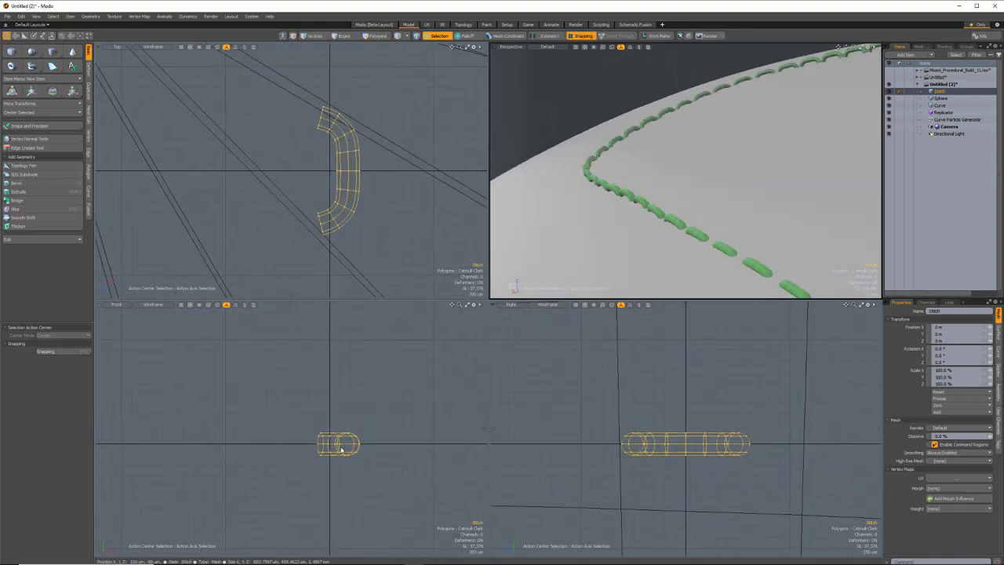
pyautogui.press('1')
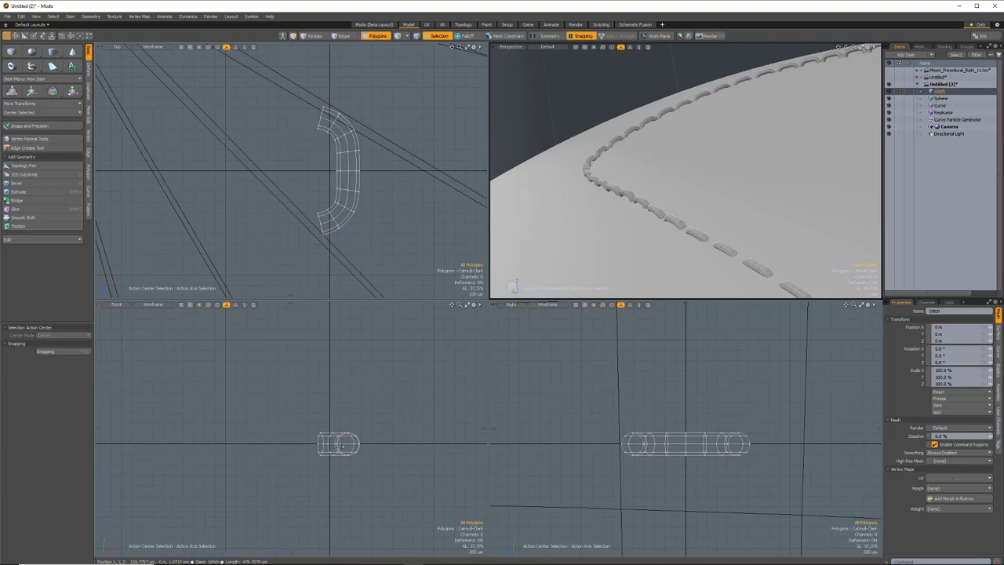
pyautogui.doubleClick(342, 446)
pyautogui.press('w')
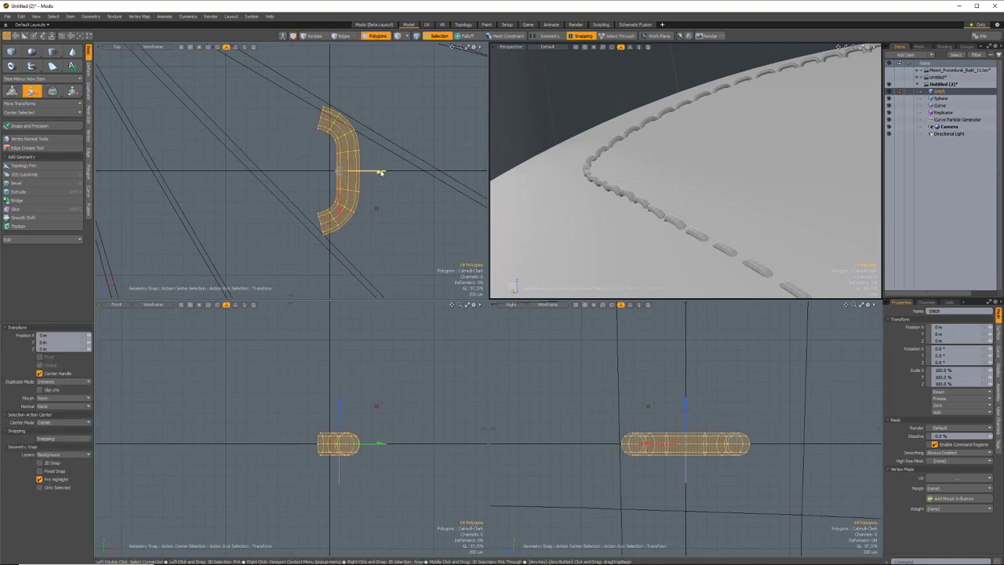
pyautogui.moveTo(382, 173); pyautogui.dragTo(336, 170)
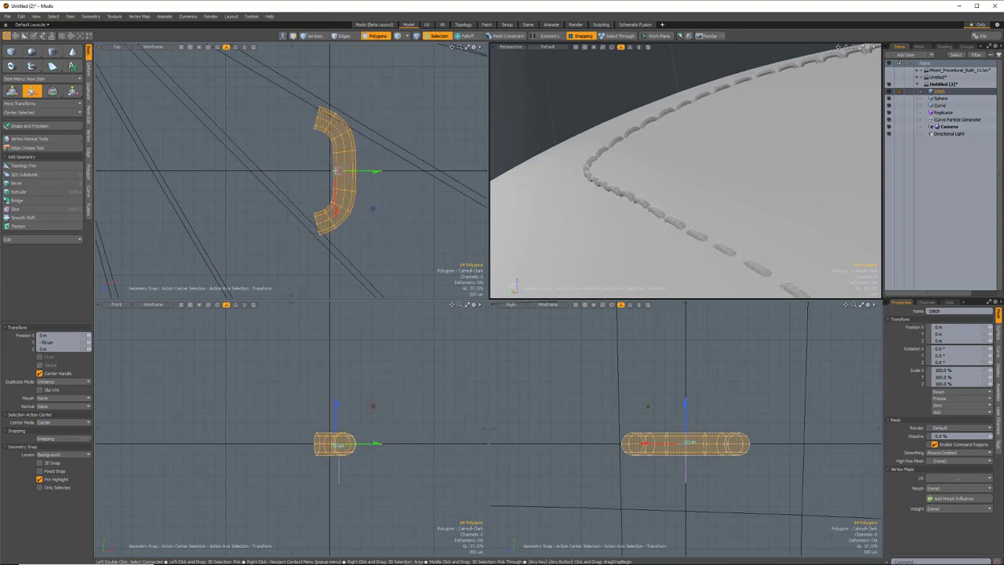
# Offset the stitch sideways from its center line and mirror it across the Y axis to make a double row.
pyautogui.moveTo(336, 404); pyautogui.dragTo(336, 381)
pyautogui.hotkey('shift', 'v')
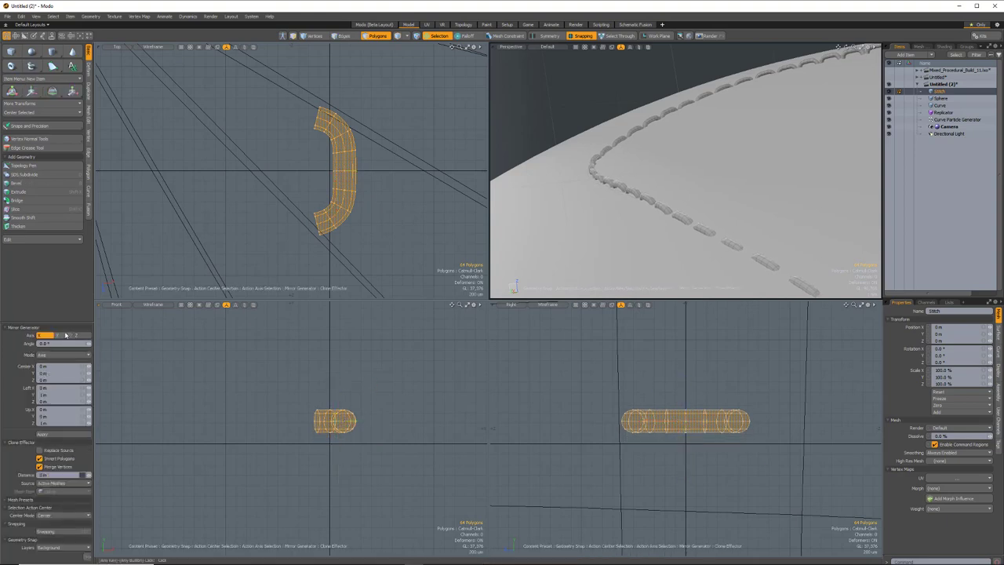
pyautogui.click(42, 433)
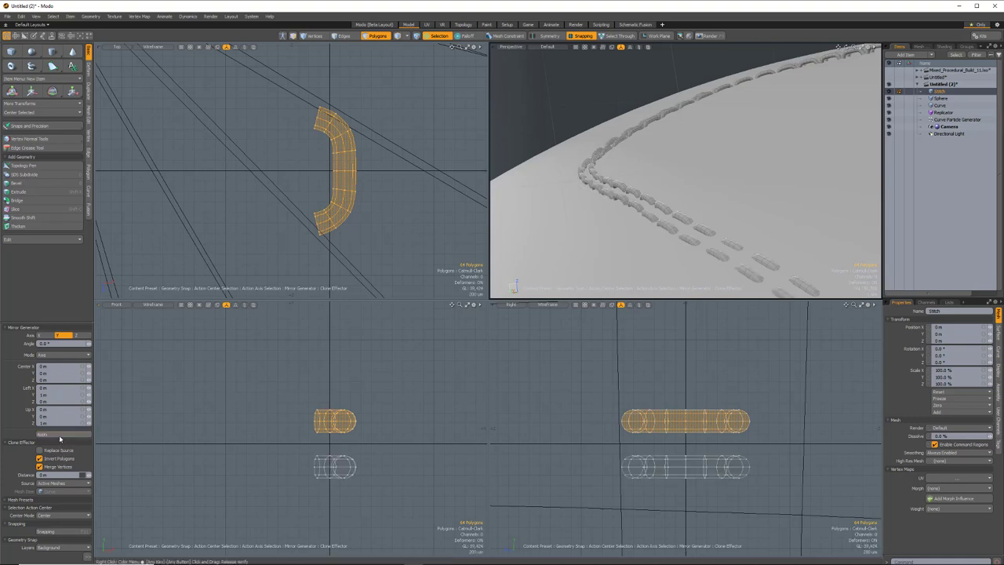
pyautogui.keyDown('alt'); pyautogui.moveTo(678, 179); pyautogui.dragTo(565, 185); pyautogui.keyUp('alt')
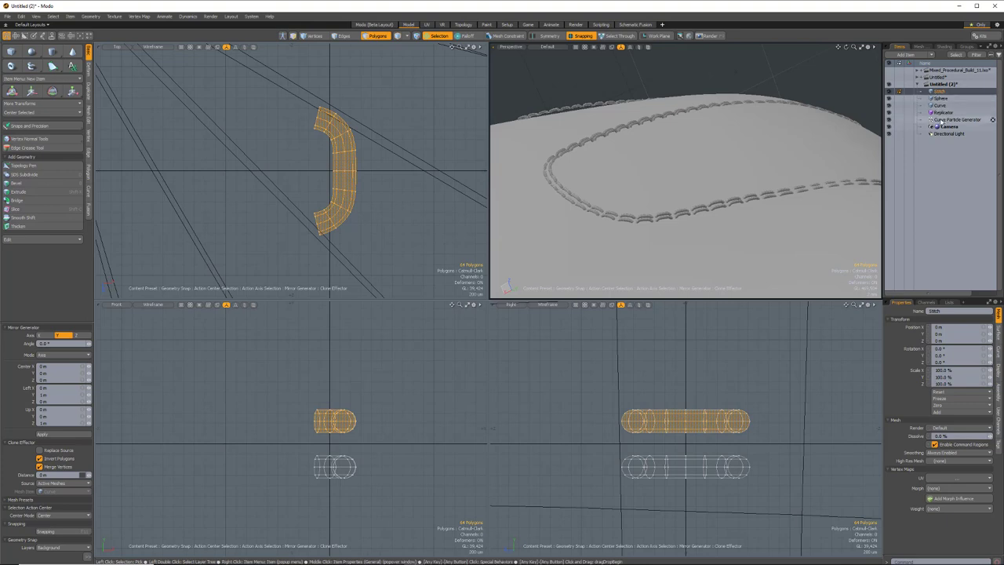
pyautogui.rightClick(944, 92)
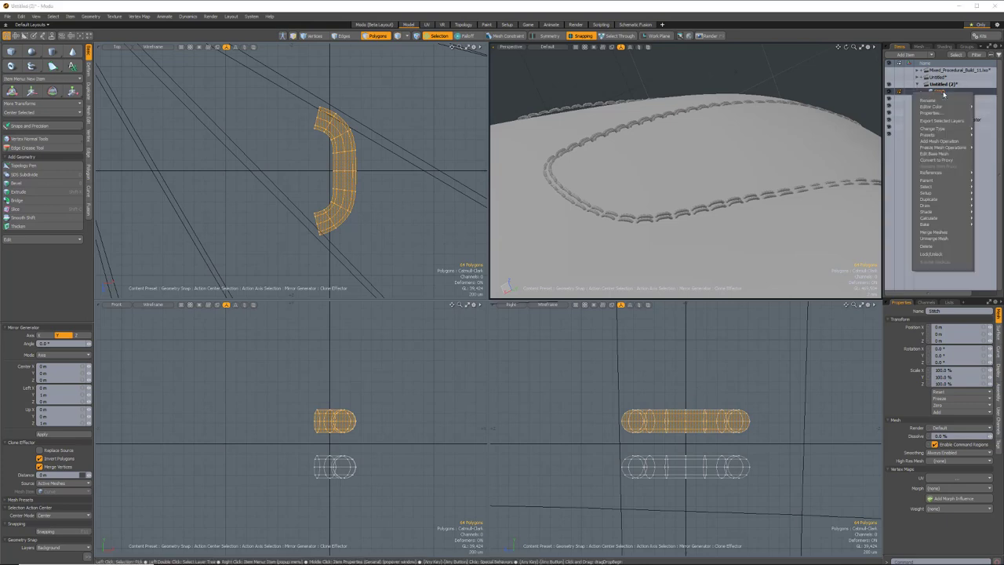
pyautogui.click(982, 237)
pyautogui.press('space')
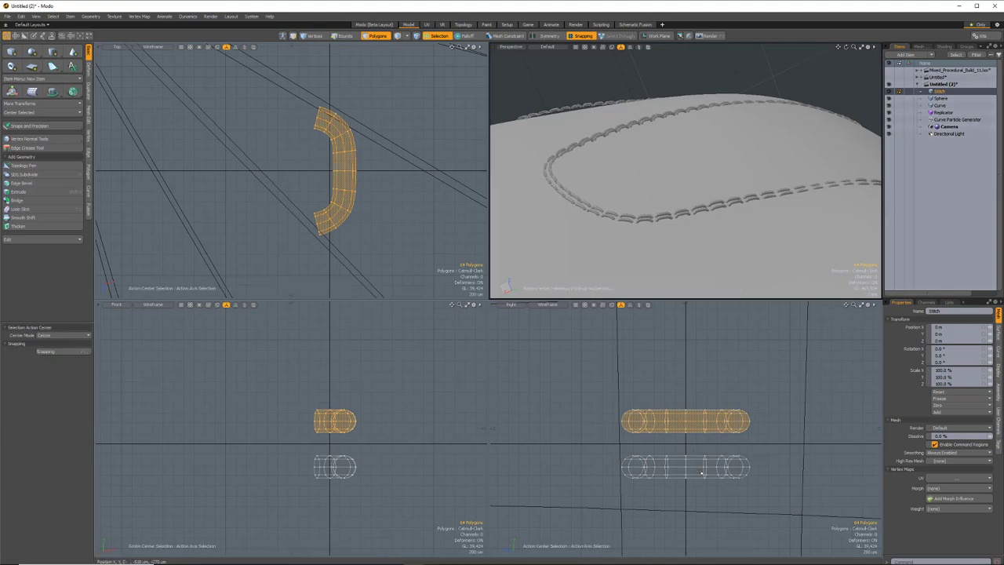
# Copy one of the two parallel stitches into a new mesh item.
pyautogui.keyDown('shift'); pyautogui.doubleClick(701, 466); pyautogui.keyUp('shift')
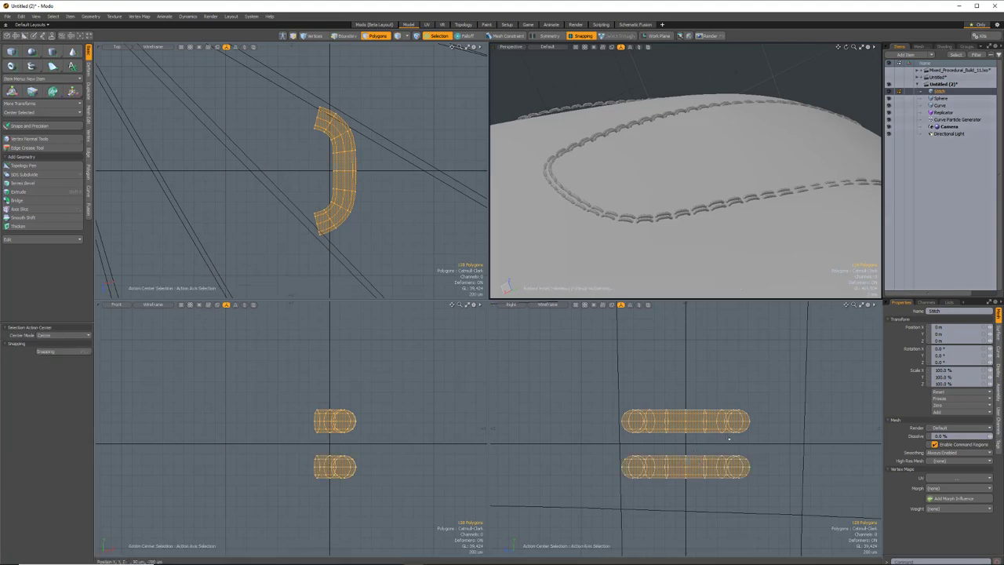
pyautogui.doubleClick(706, 421)
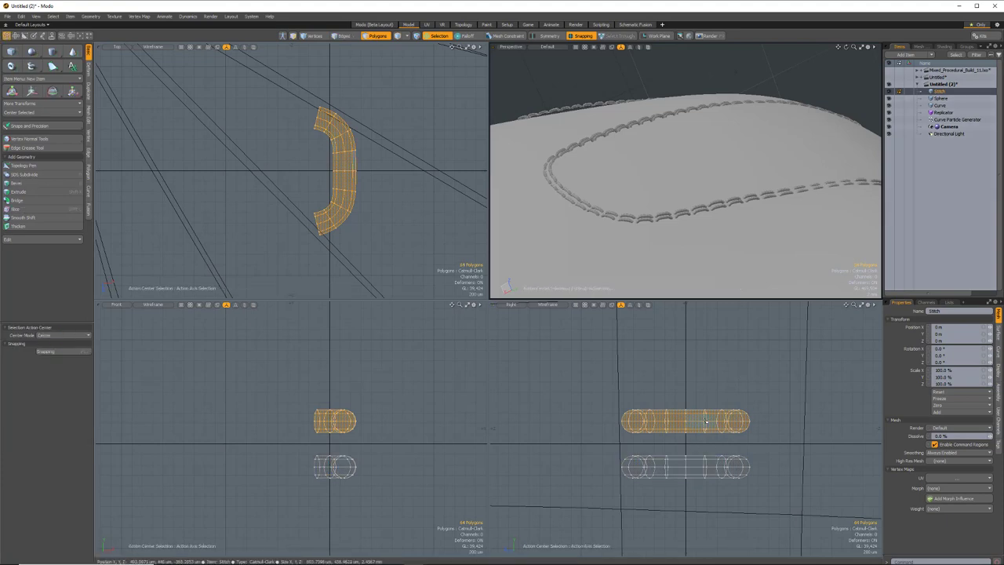
pyautogui.hotkey('ctrl', 'c')
pyautogui.press('n')
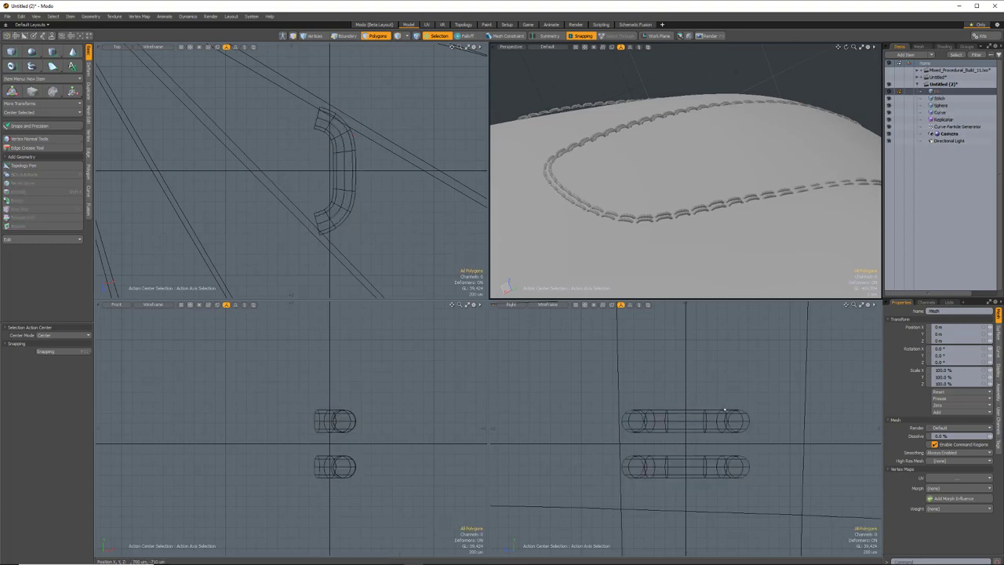
pyautogui.hotkey('ctrl', 'v')
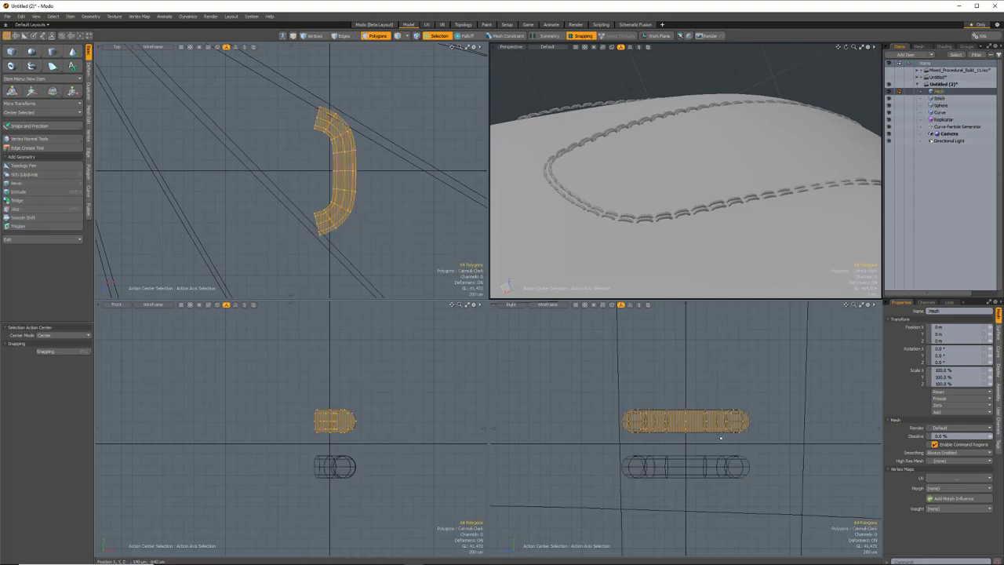
# Center the pasted stitch at the origin on all axes and rotate it about 45° to form a diagonal.
pyautogui.click(32, 114)
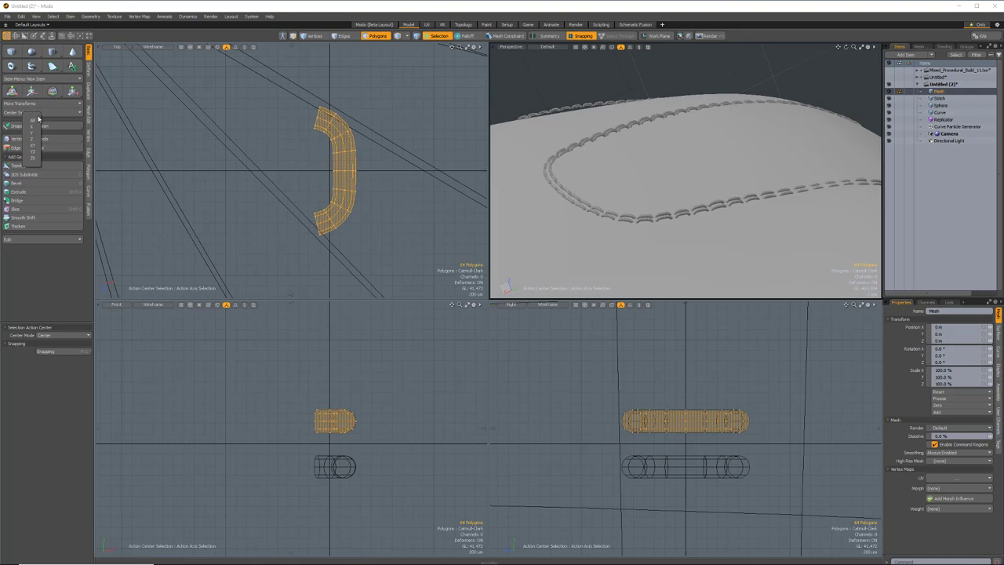
pyautogui.click(46, 125)
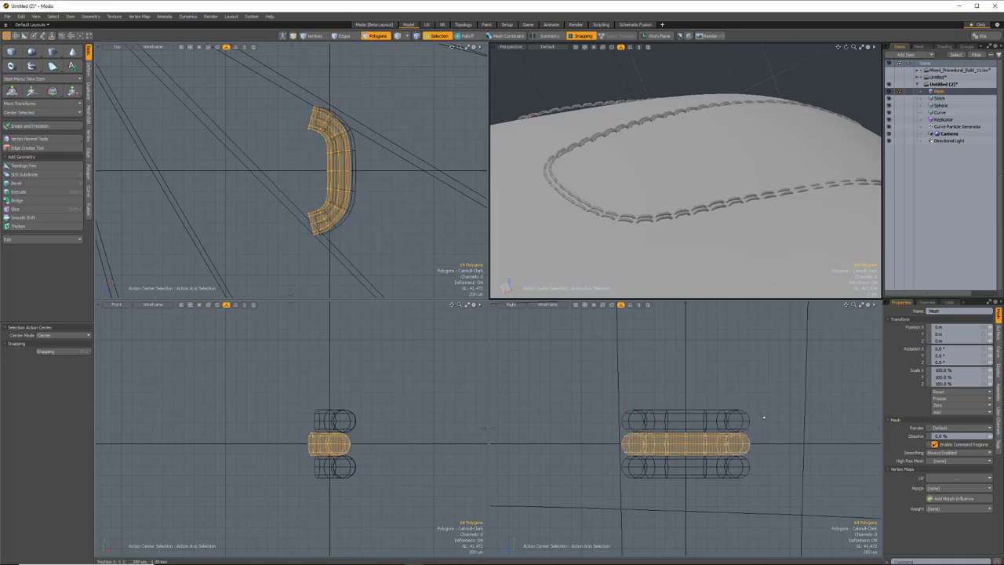
pyautogui.press('e')
pyautogui.moveTo(704, 405); pyautogui.dragTo(716, 467)
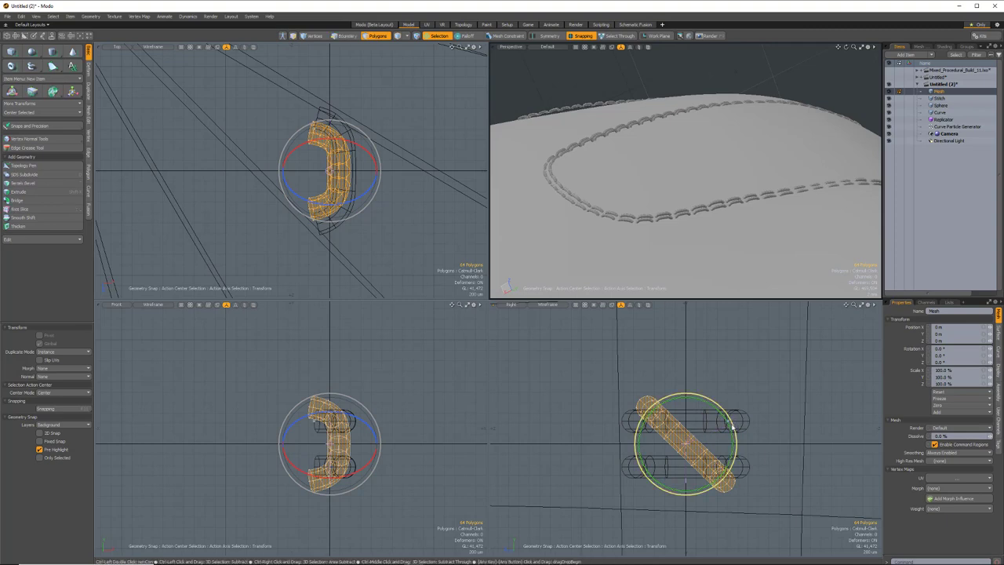
pyautogui.press('space')
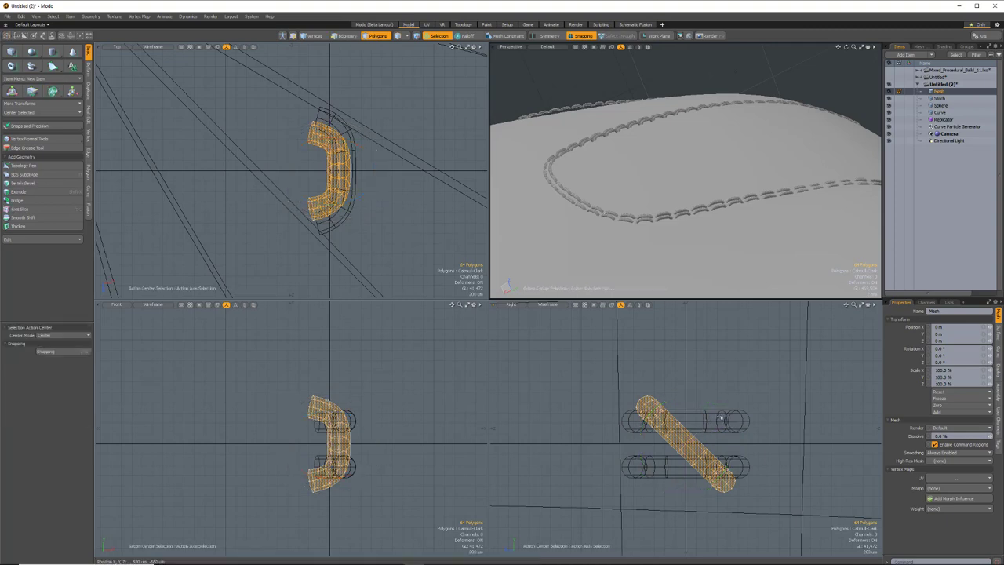
# Add a second copy of the diagonal stitch rotated the opposite way to complete an X-shaped cross stitch.
pyautogui.press('e')
pyautogui.keyDown('ctrl'); pyautogui.moveTo(717, 412); pyautogui.dragTo(604, 431); pyautogui.keyUp('ctrl')
pyautogui.hotkey('ctrl', 'v')
pyautogui.press('space')
pyautogui.click(807, 368)
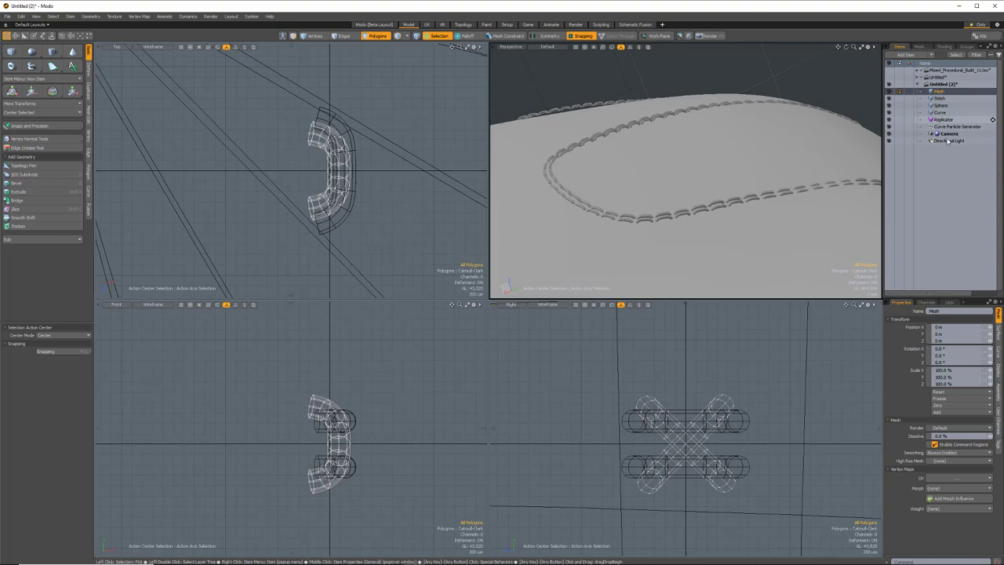
# Set the replicator's prototype to the mesh containing the X-shaped cross stitch.
pyautogui.click(943, 119)
pyautogui.click(947, 422)
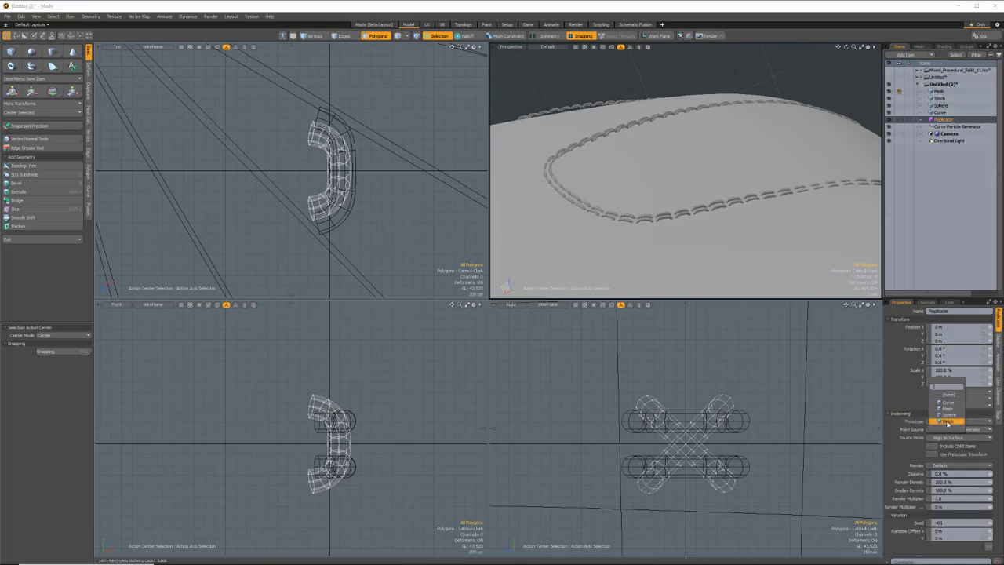
pyautogui.click(949, 410)
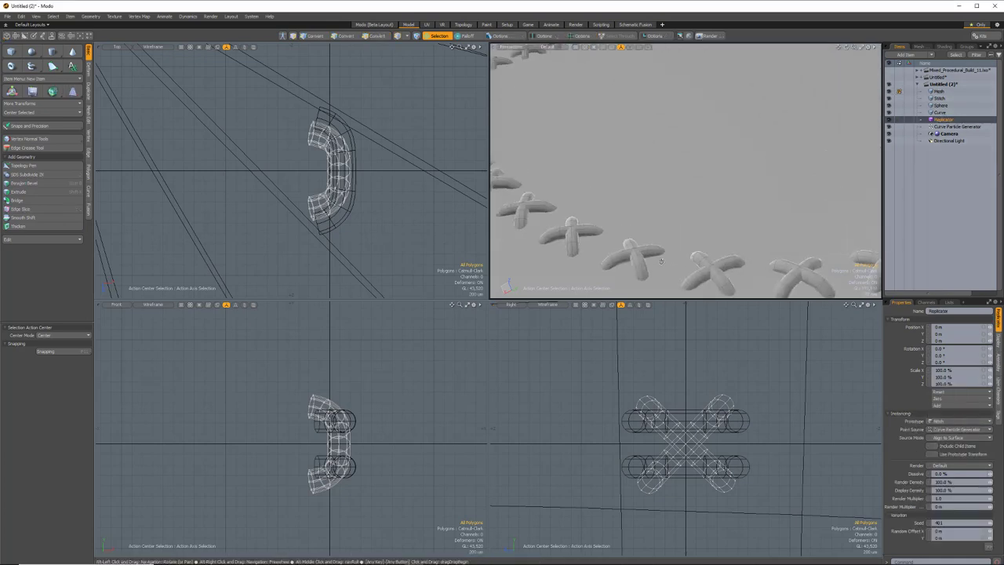
pyautogui.press('3')
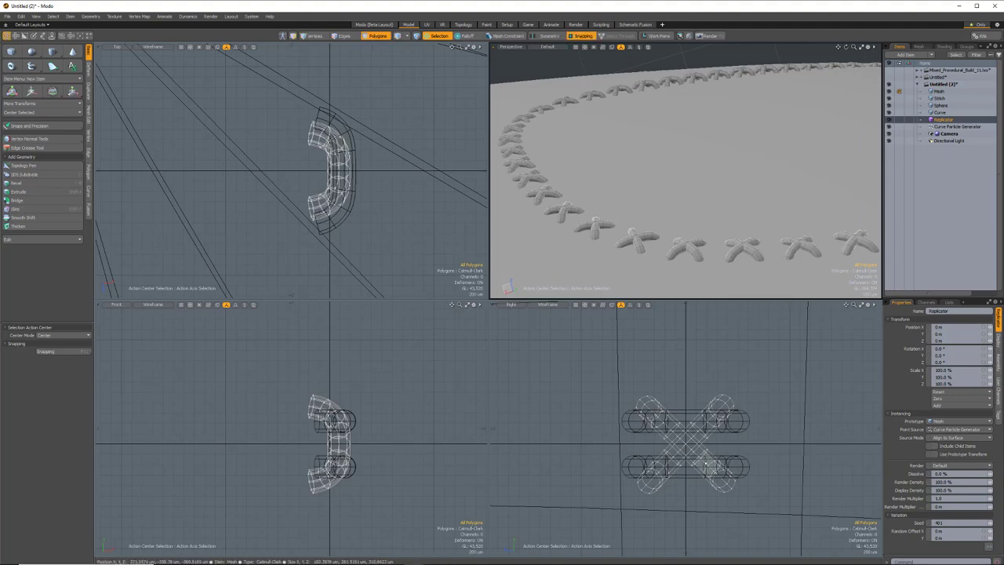
pyautogui.doubleClick(706, 461)
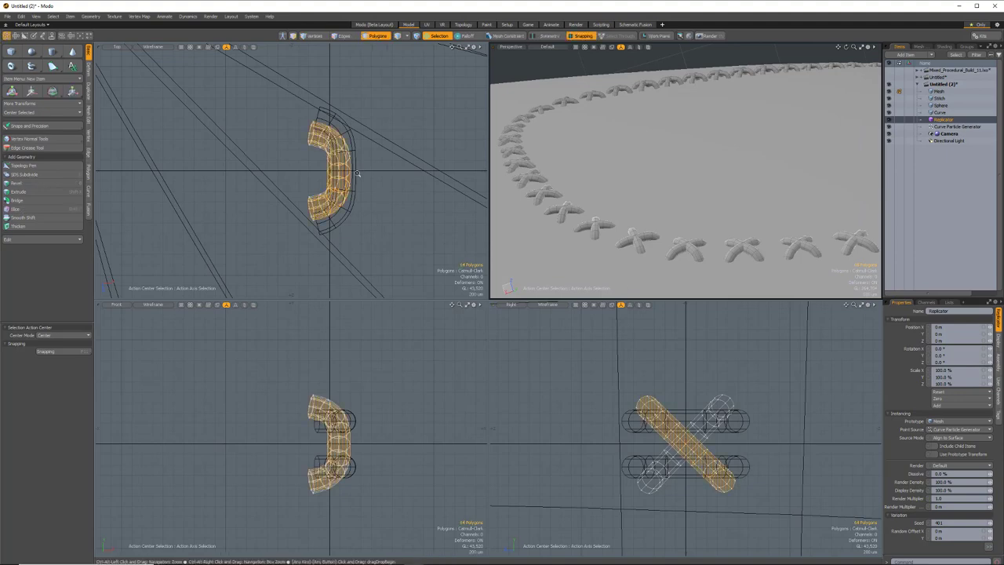
pyautogui.keyDown('ctrl'); pyautogui.keyDown('alt'); pyautogui.moveTo(356, 173); pyautogui.dragTo(408, 174); pyautogui.keyUp('alt'); pyautogui.keyUp('ctrl')
pyautogui.press('5')
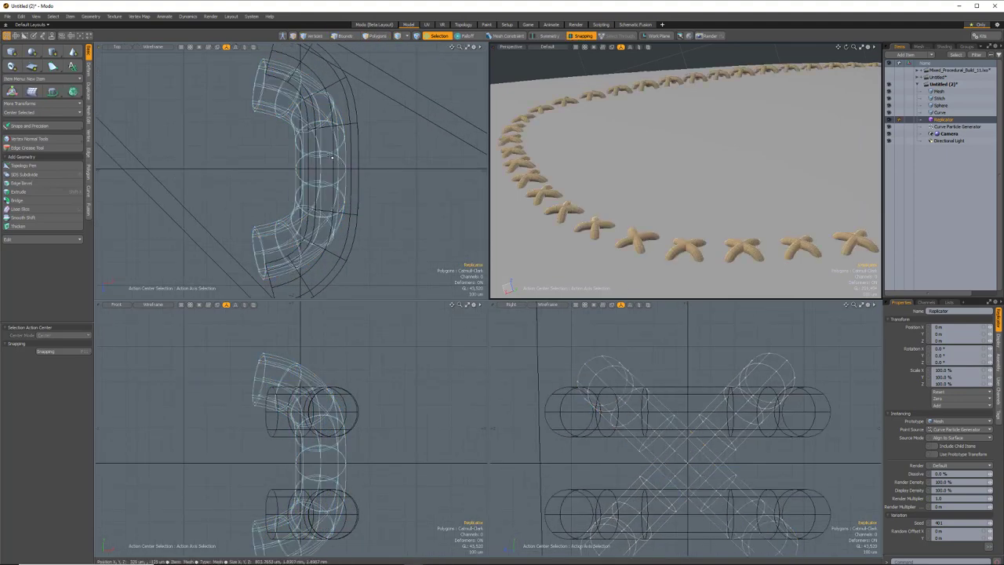
pyautogui.press('1')
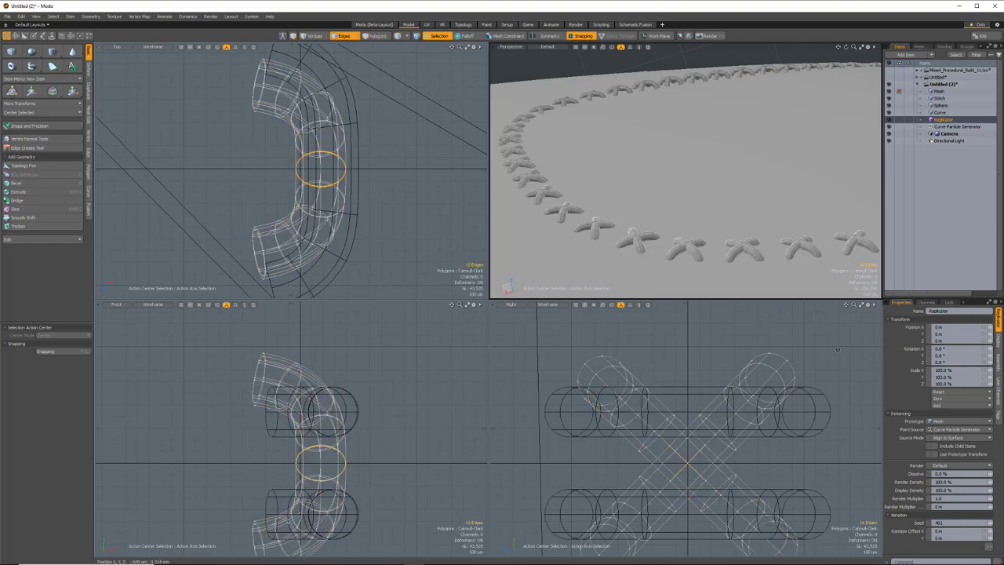
pyautogui.keyDown('alt'); pyautogui.keyDown('shift'); pyautogui.moveTo(837, 350); pyautogui.dragTo(837, 331); pyautogui.keyUp('shift'); pyautogui.keyUp('alt')
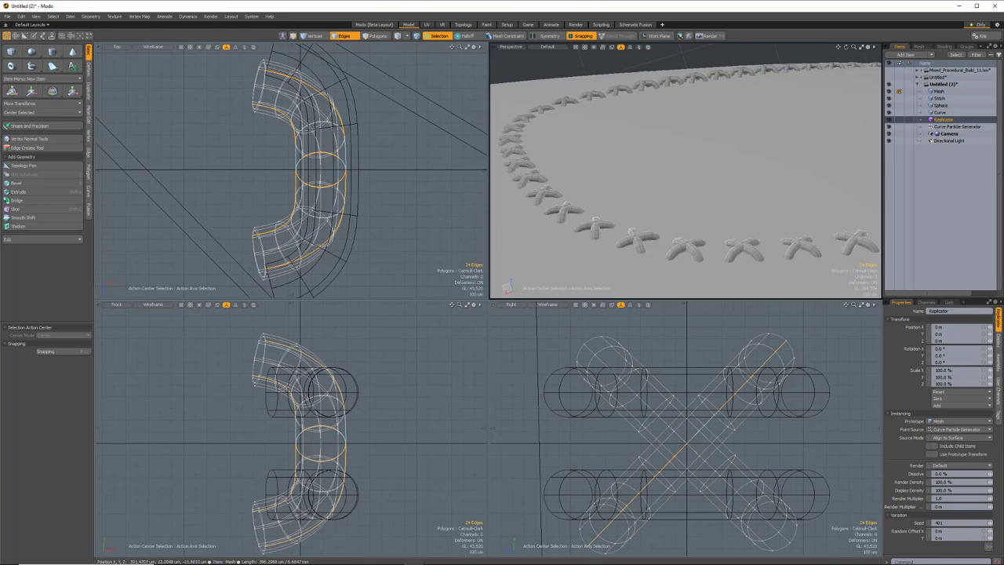
pyautogui.keyDown('alt'); pyautogui.moveTo(419, 348); pyautogui.dragTo(406, 368); pyautogui.keyUp('alt')
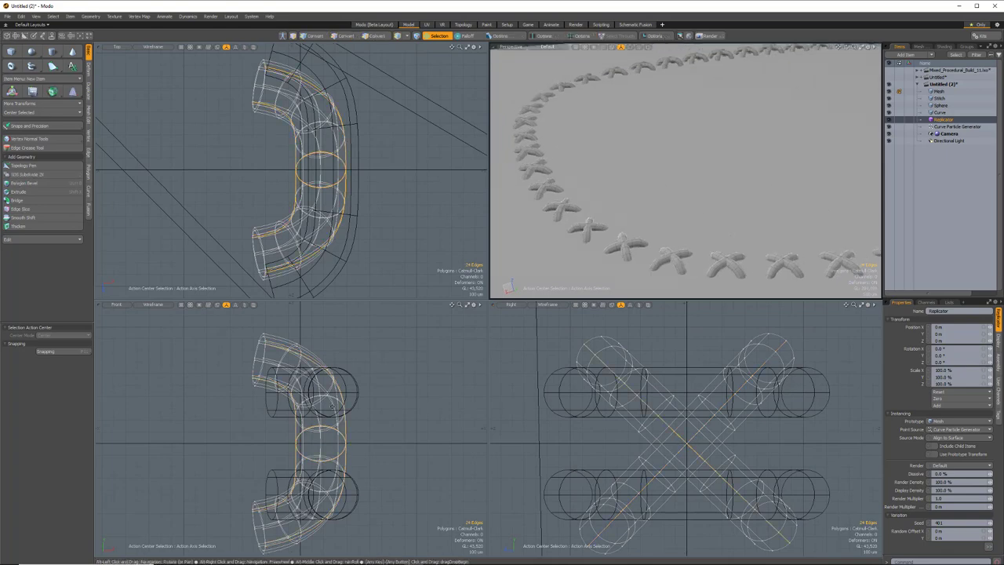
pyautogui.scroll(1, 322, 486)
pyautogui.keyDown('ctrl'); pyautogui.keyDown('alt'); pyautogui.moveTo(335, 411); pyautogui.dragTo(336, 418); pyautogui.keyUp('alt'); pyautogui.keyUp('ctrl')
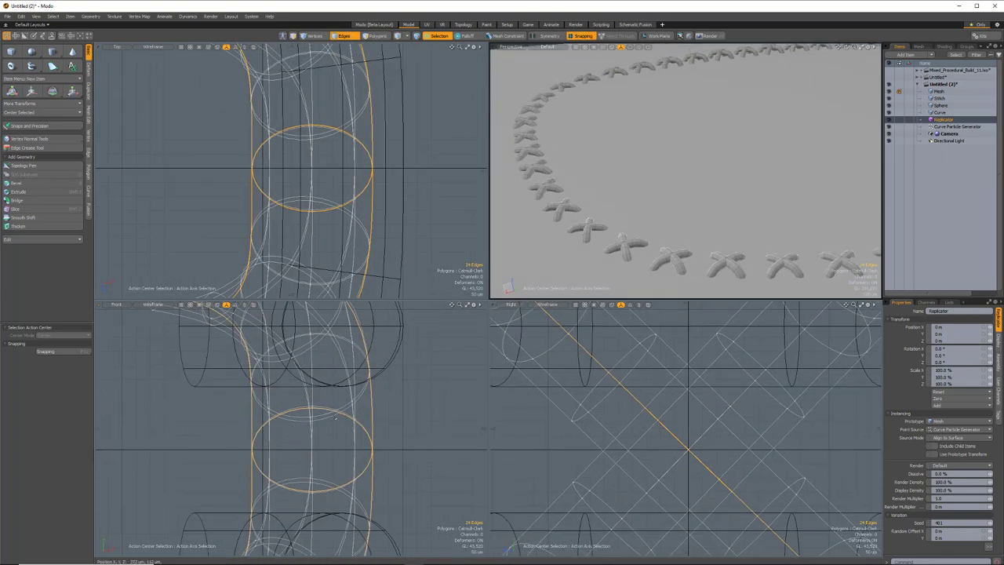
pyautogui.keyDown('alt'); pyautogui.keyDown('shift'); pyautogui.moveTo(666, 416); pyautogui.dragTo(620, 384); pyautogui.keyUp('shift'); pyautogui.keyUp('alt')
pyautogui.scroll(-1, 689, 234)
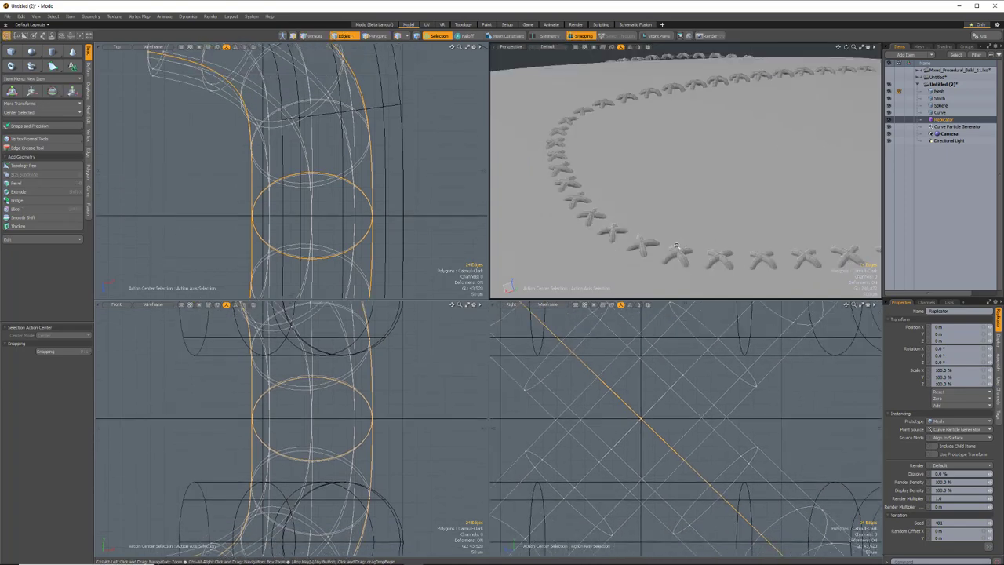
# Raise the middle edge loop of one diagonal stitch by moving it about -130 um in X, so it passes over the other.
pyautogui.hotkey('shift', 'a')
pyautogui.keyDown('alt'); pyautogui.moveTo(660, 94); pyautogui.dragTo(590, 173); pyautogui.keyUp('alt')
pyautogui.scroll(2, 692, 148)
pyautogui.click(802, 125)
pyautogui.keyDown('alt'); pyautogui.moveTo(778, 134); pyautogui.dragTo(677, 300); pyautogui.keyUp('alt')
pyautogui.keyDown('alt'); pyautogui.moveTo(725, 159); pyautogui.dragTo(712, 69); pyautogui.keyUp('alt')
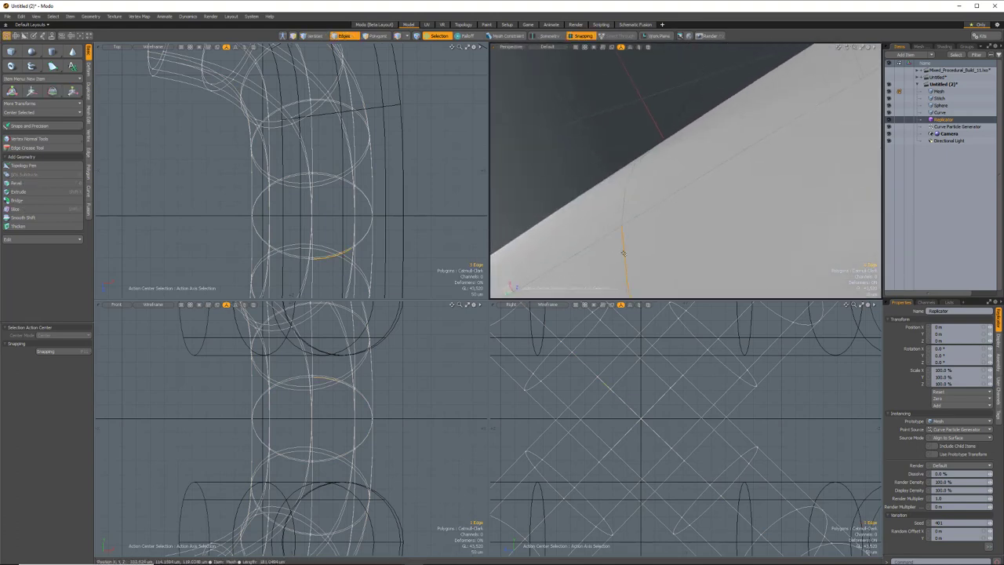
pyautogui.keyDown('ctrl'); pyautogui.keyDown('alt'); pyautogui.moveTo(697, 202); pyautogui.dragTo(755, 191); pyautogui.keyUp('alt'); pyautogui.keyUp('ctrl')
pyautogui.press('w')
pyautogui.keyDown('ctrl'); pyautogui.keyDown('alt'); pyautogui.moveTo(822, 152); pyautogui.dragTo(745, 140); pyautogui.keyUp('alt'); pyautogui.keyUp('ctrl')
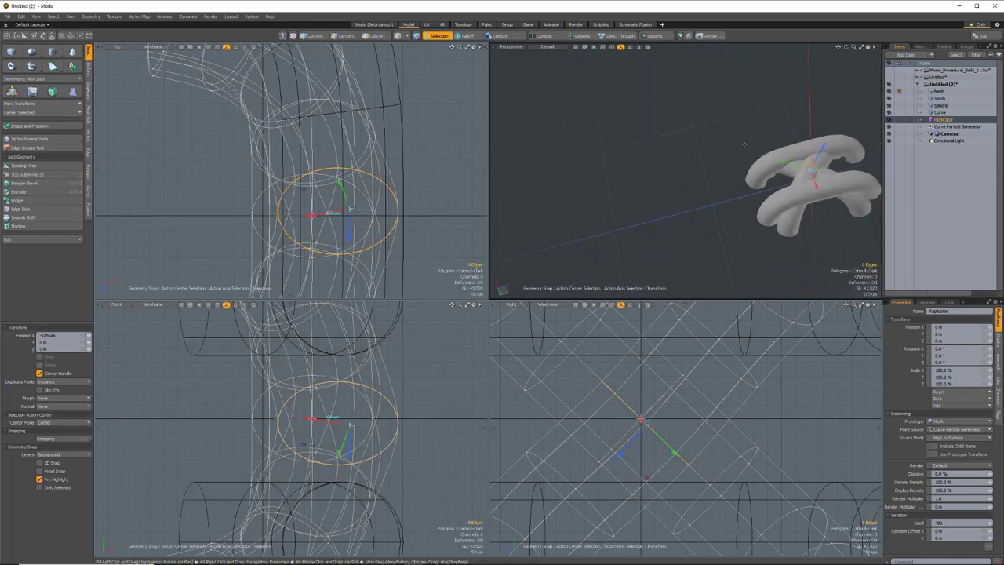
# Examine how the replicated cross stitches follow the curve over the sphere.
pyautogui.press('a')
pyautogui.keyDown('ctrl'); pyautogui.keyDown('alt'); pyautogui.moveTo(675, 161); pyautogui.dragTo(718, 156); pyautogui.keyUp('alt'); pyautogui.keyUp('ctrl')
pyautogui.keyDown('alt'); pyautogui.moveTo(717, 157); pyautogui.dragTo(674, 173); pyautogui.keyUp('alt')
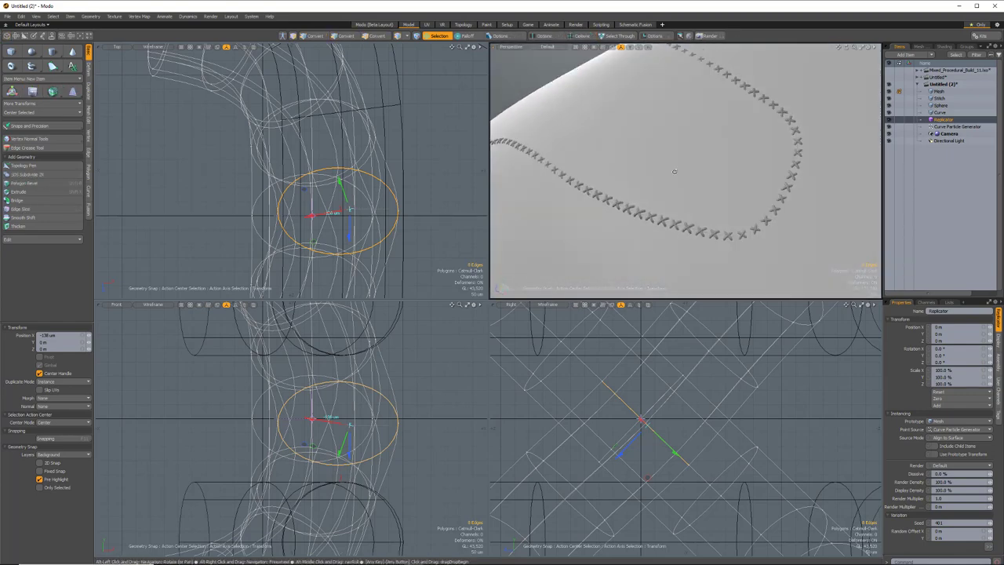
pyautogui.press('2')
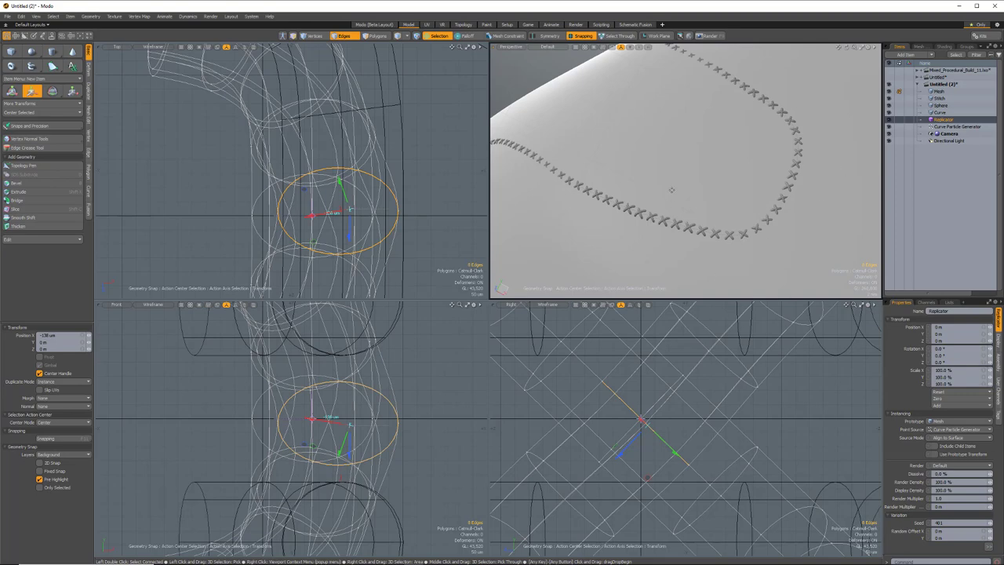
pyautogui.keyDown('ctrl'); pyautogui.keyDown('alt'); pyautogui.moveTo(672, 190); pyautogui.dragTo(744, 146); pyautogui.keyUp('alt'); pyautogui.keyUp('ctrl')
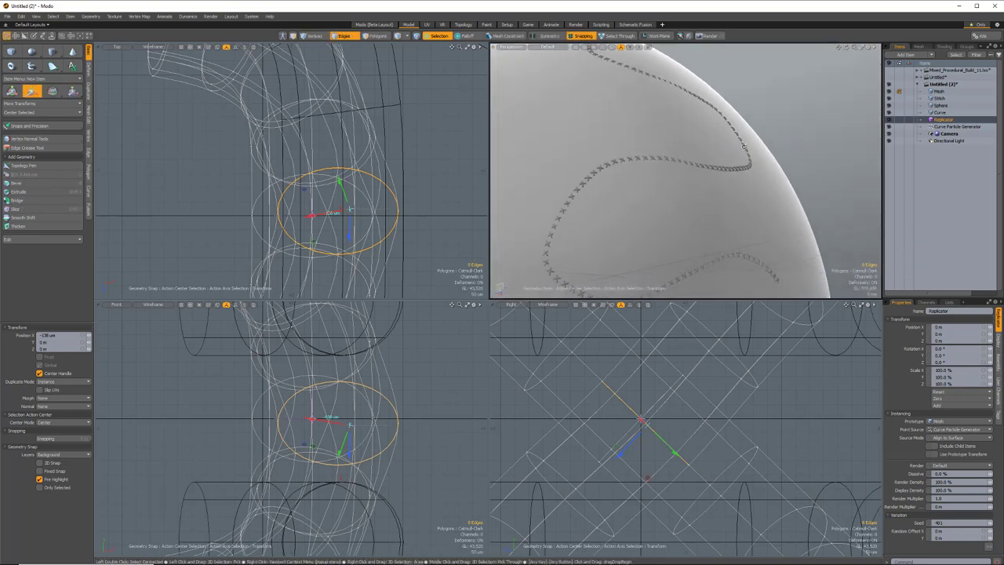